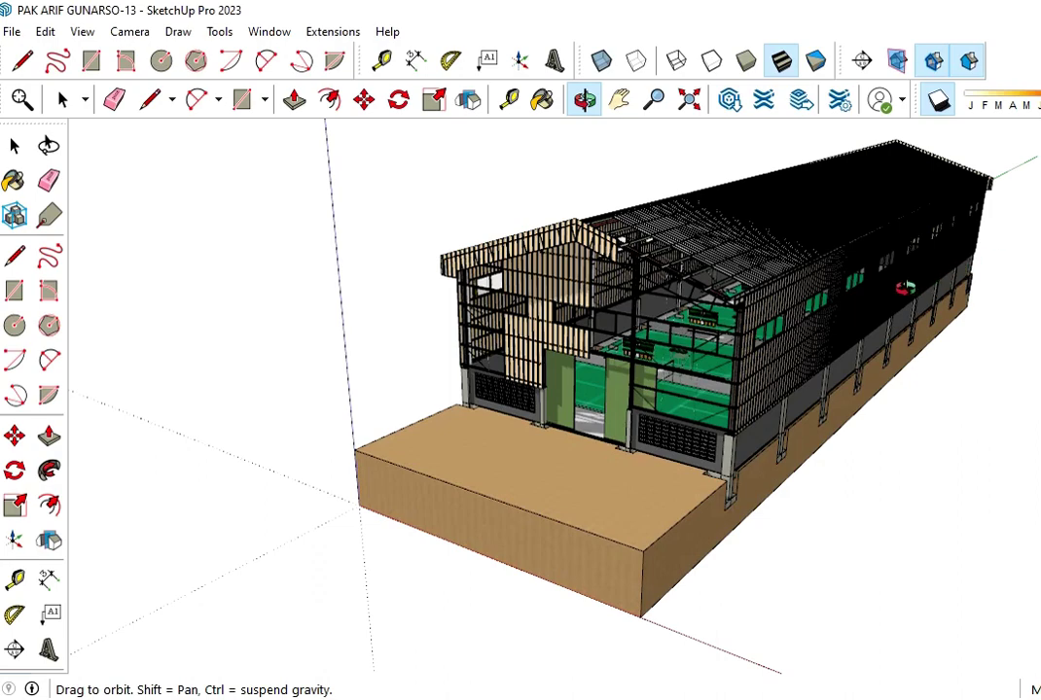
Orbit and zoom around the badminton hall model to show its gable end and long side.
{"action": "left_click_drag", "start_coordinate": [659, 263], "coordinate": [781, 316]}
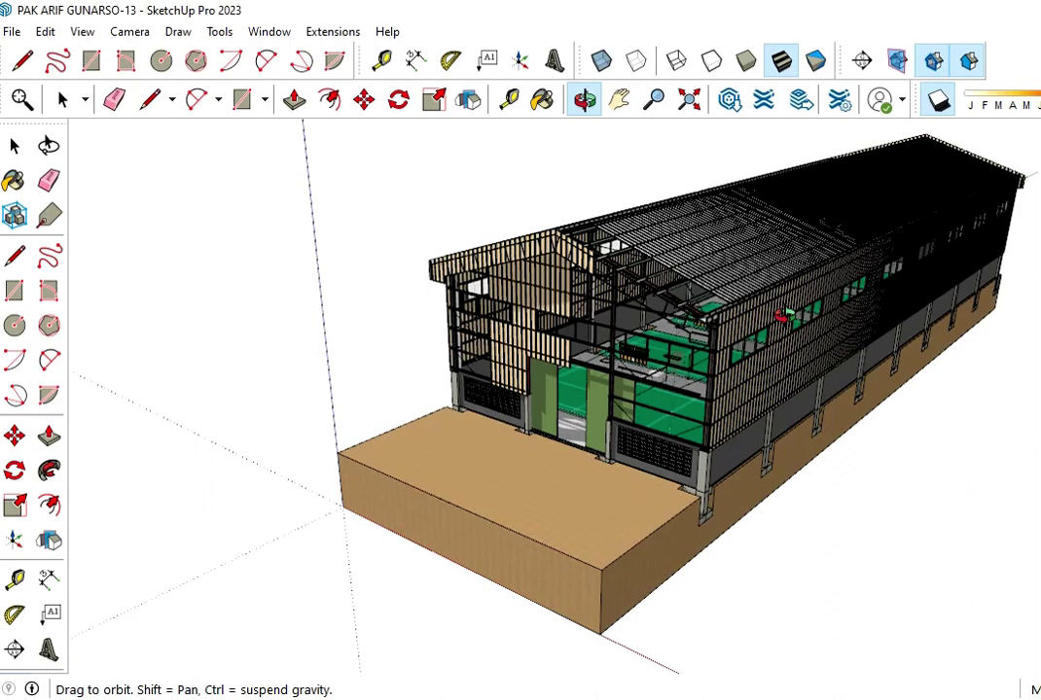
{"action": "scroll", "coordinate": [783, 318], "scroll_direction": "up", "scroll_amount": 2}
{"action": "scroll", "coordinate": [793, 324], "scroll_direction": "up", "scroll_amount": 2}
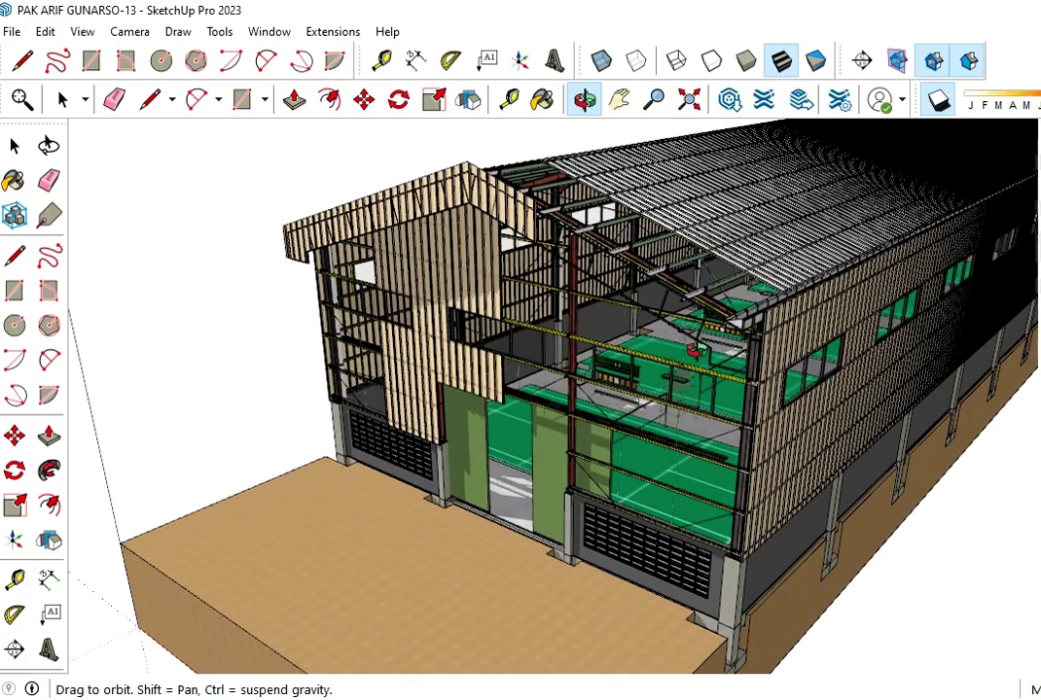
{"action": "scroll", "coordinate": [808, 333], "scroll_direction": "up", "scroll_amount": 2}
{"action": "middle_click_drag", "start_coordinate": [813, 336], "coordinate": [820, 333]}
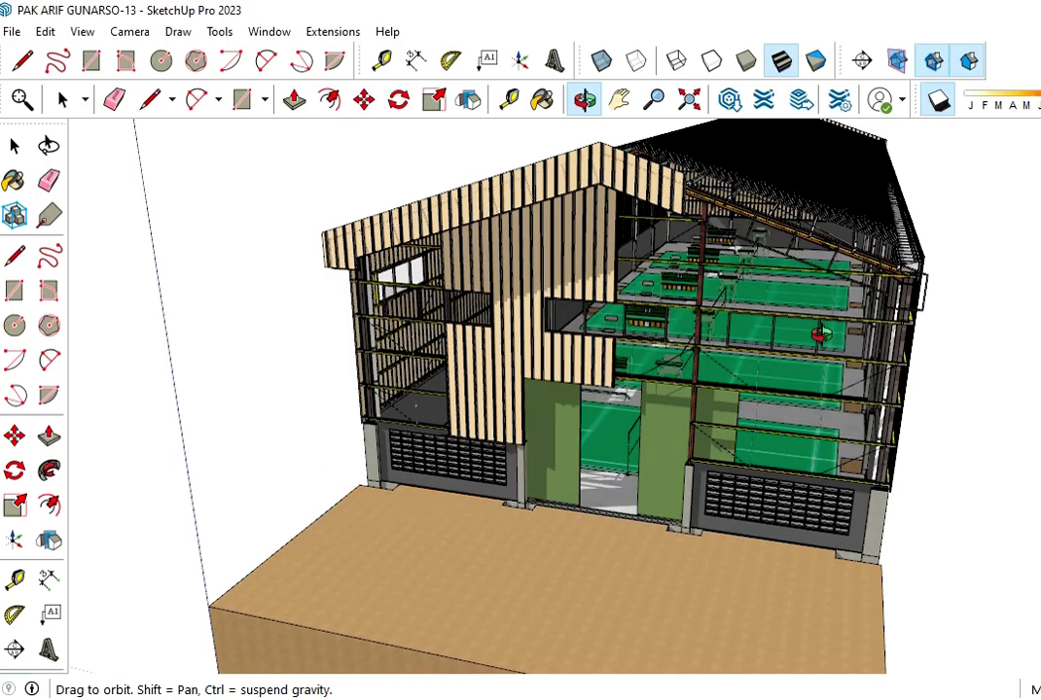
{"action": "left_click_drag", "start_coordinate": [818, 334], "coordinate": [681, 272]}
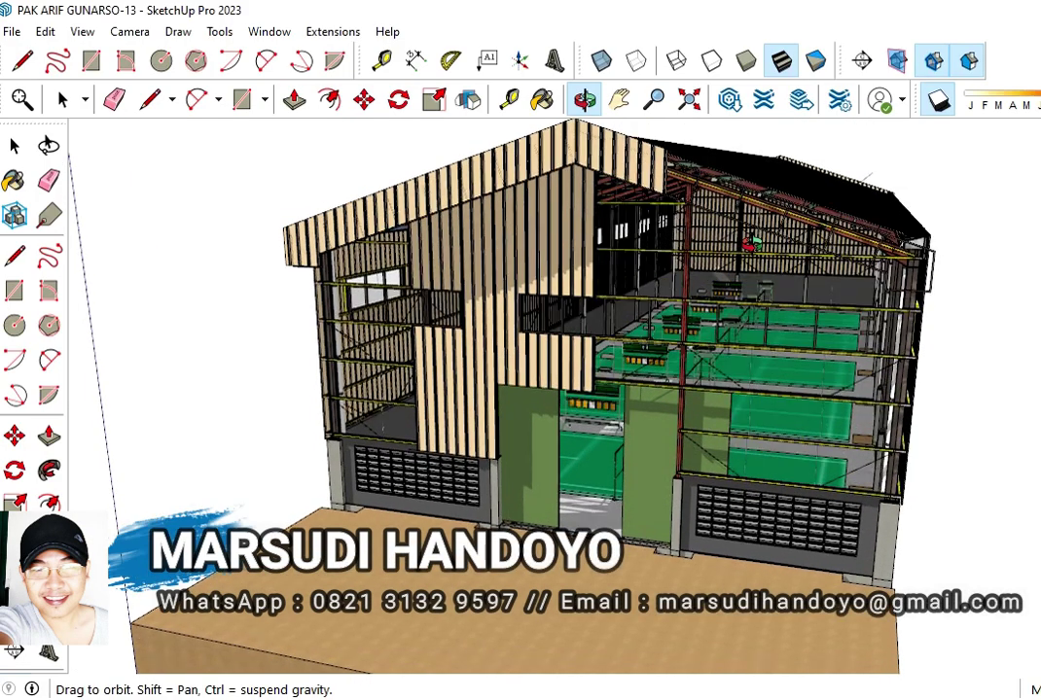
{"action": "left_click_drag", "start_coordinate": [584, 389], "coordinate": [505, 380]}
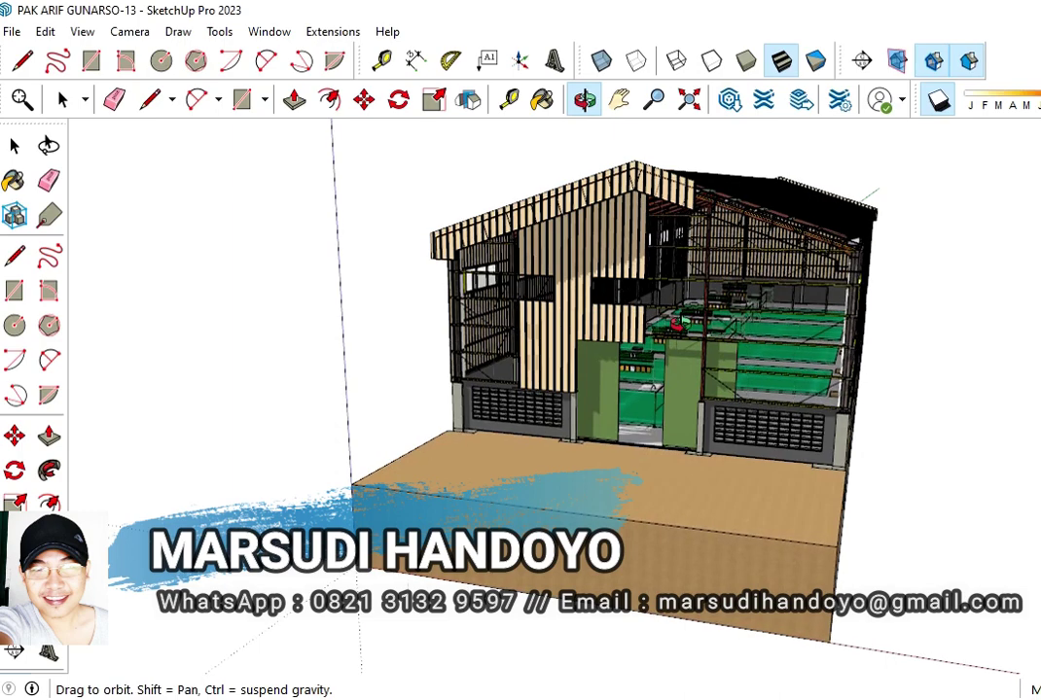
{"action": "left_click_drag", "start_coordinate": [674, 325], "coordinate": [744, 388]}
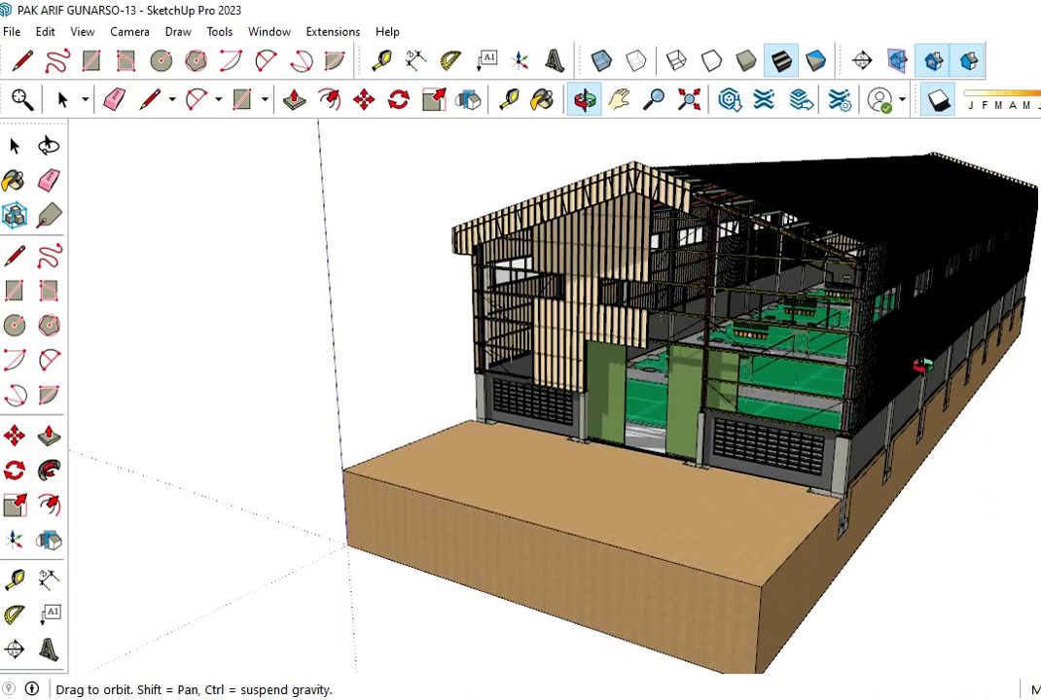
{"action": "left_click_drag", "start_coordinate": [920, 366], "coordinate": [855, 316]}
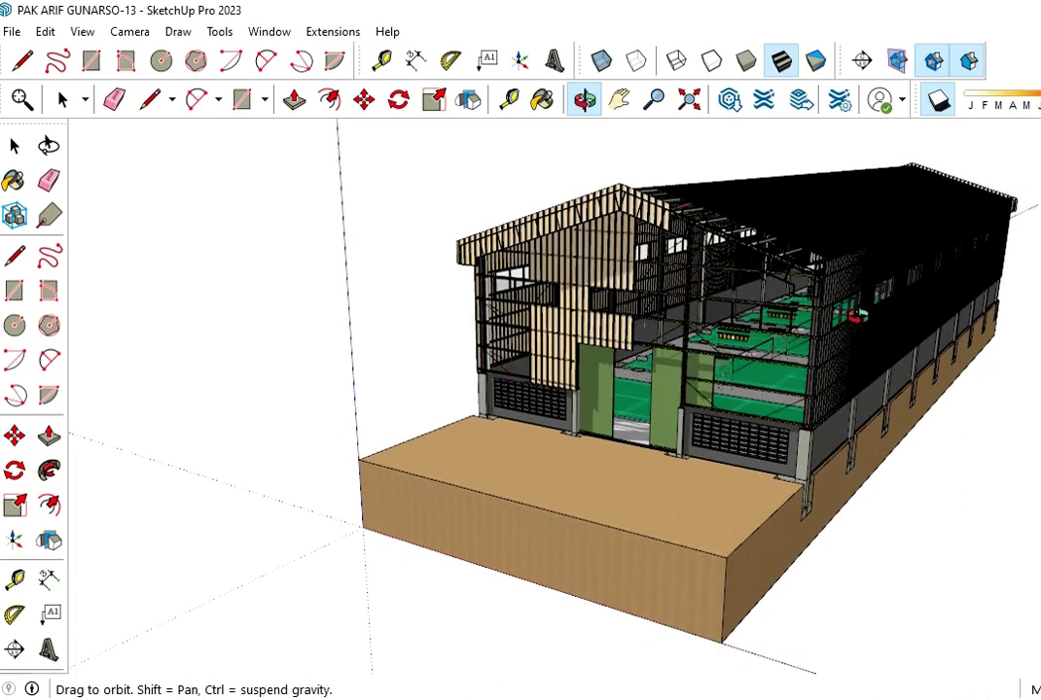
{"action": "mouse_move", "coordinate": [502, 472]}
{"action": "left_mouse_down"}
{"action": "mouse_move", "coordinate": [292, 397]}
{"action": "mouse_move", "coordinate": [458, 416]}
{"action": "left_mouse_up"}
{"action": "scroll", "coordinate": [826, 233], "scroll_direction": "up", "scroll_amount": 2}
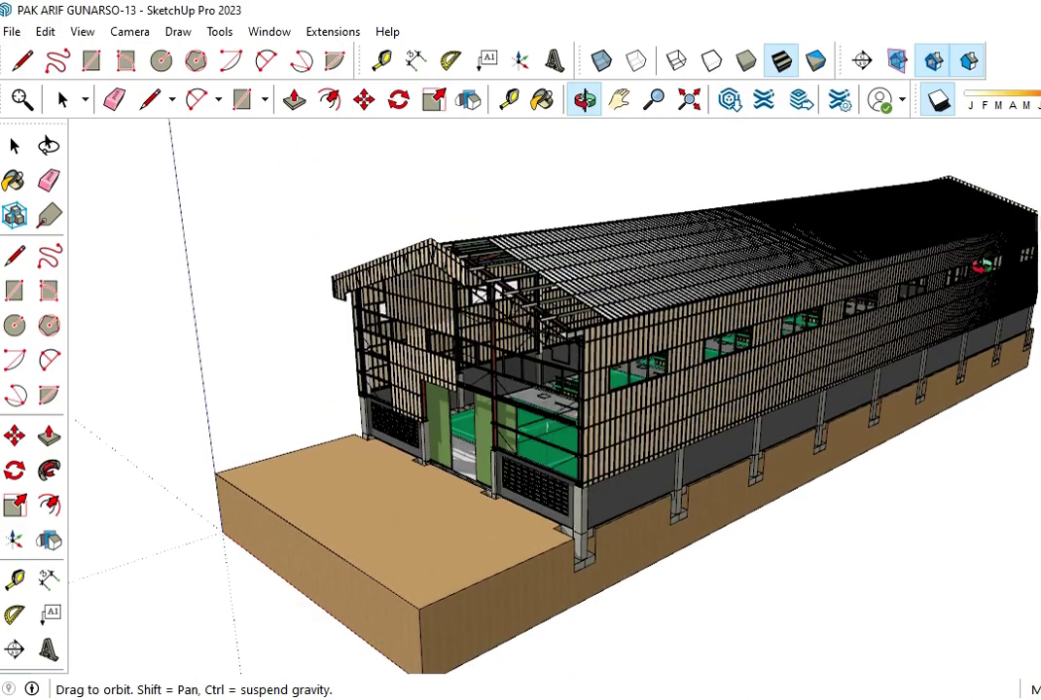
{"action": "scroll", "coordinate": [860, 214], "scroll_direction": "up", "scroll_amount": 2}
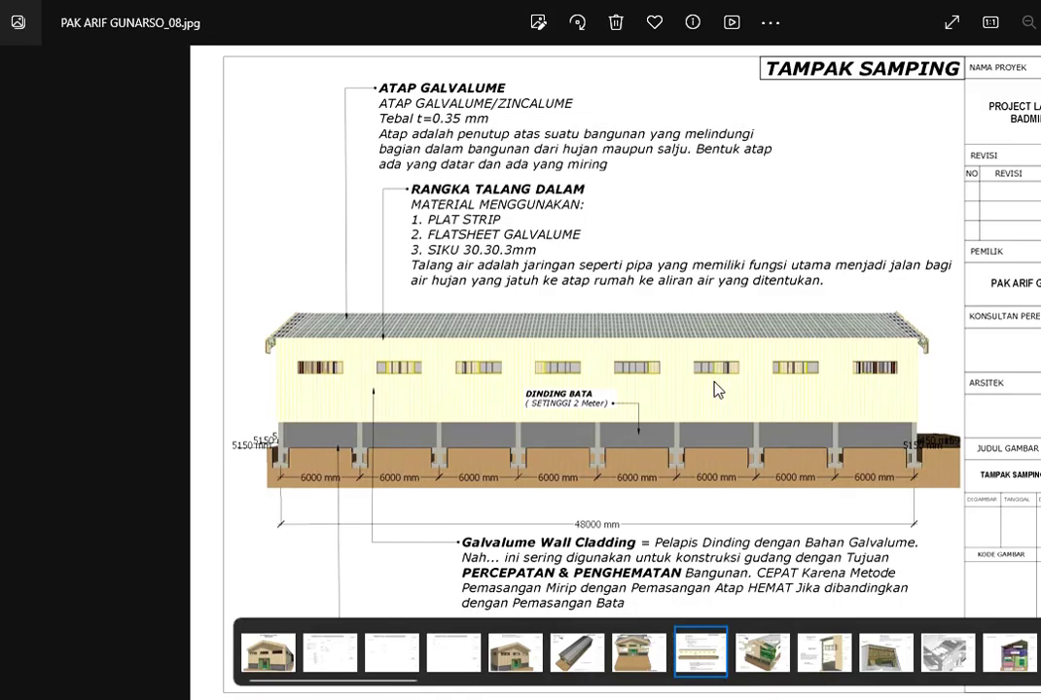
Page forward through the cladding, foundation and sloof sheets to sheet 47, the KOLOM K1 column detail.
{"action": "key", "text": "Right"}
{"action": "key", "text": "Right"}
{"action": "key", "text": "Right"}
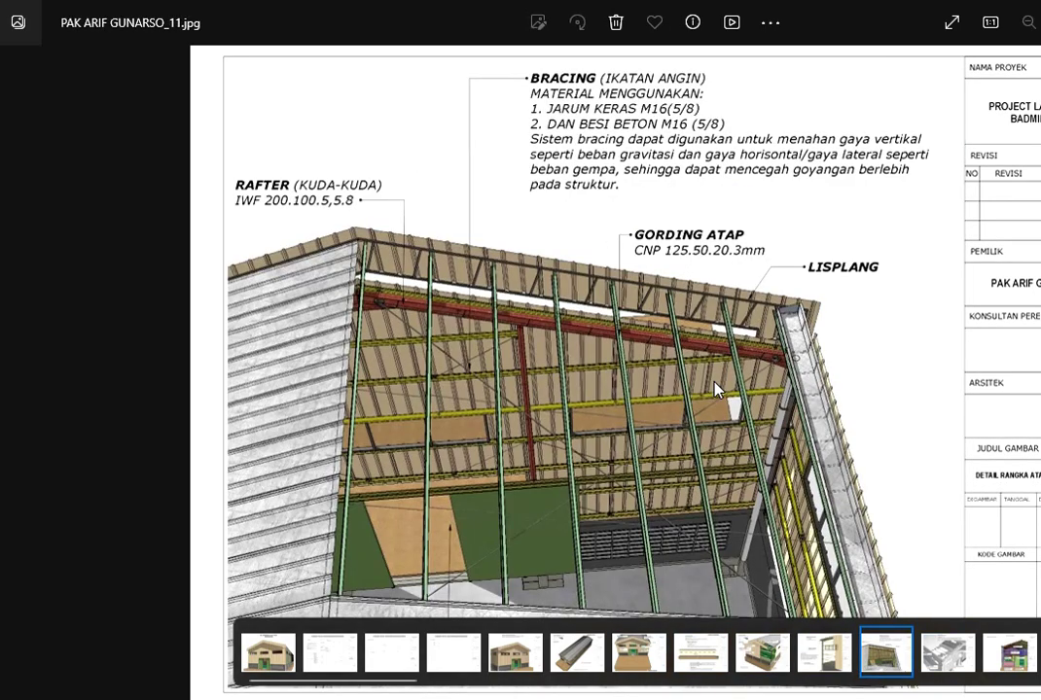
{"action": "key", "text": "Right"}
{"action": "key", "text": "Right"}
{"action": "key", "text": "Right"}
{"action": "key", "text": "Right"}
{"action": "key", "text": "Right"}
{"action": "key", "text": "Right"}
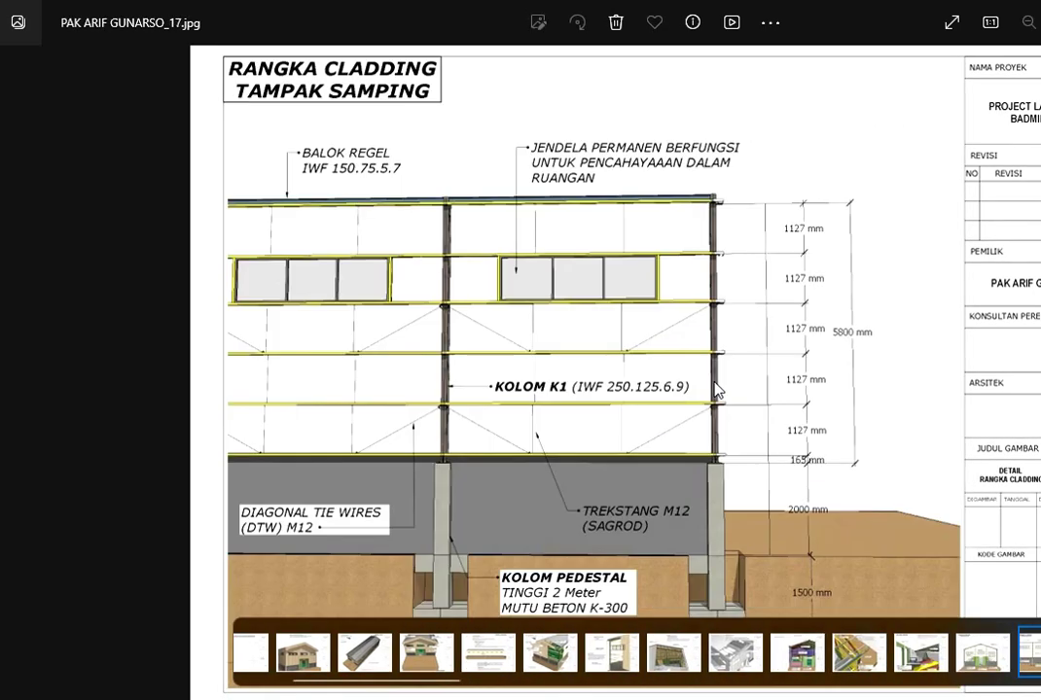
{"action": "key", "text": "Right"}
{"action": "key", "text": "Right"}
{"action": "key", "text": "Right"}
{"action": "key", "text": "Right"}
{"action": "key", "text": "Right"}
{"action": "key", "text": "Right"}
{"action": "key", "text": "Right"}
{"action": "key", "text": "Right"}
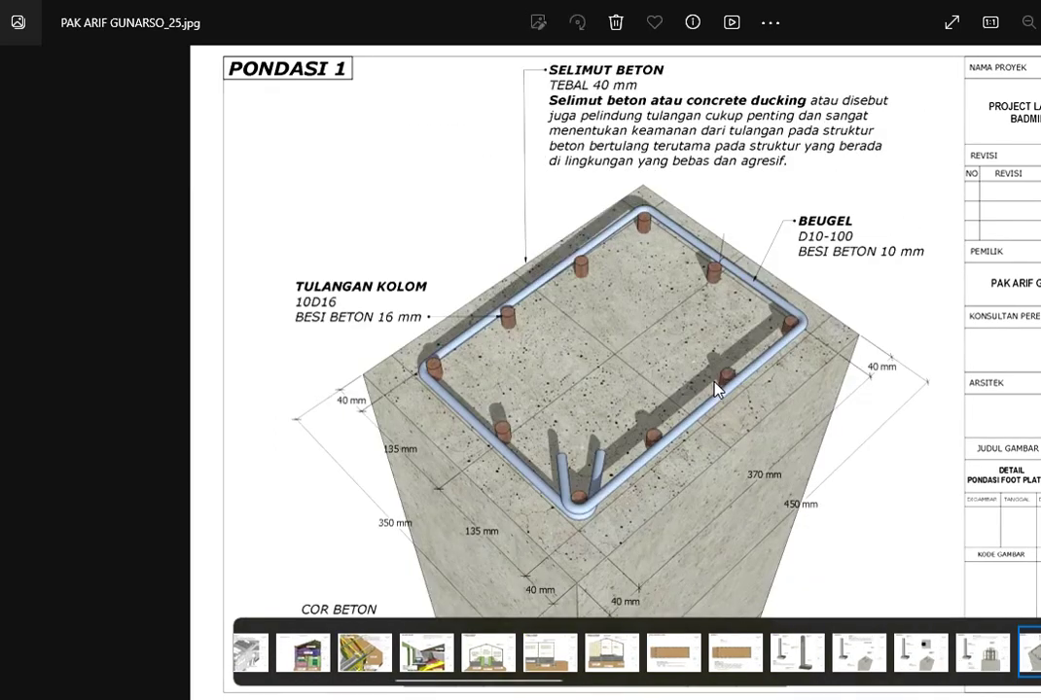
{"action": "key", "text": "Right"}
{"action": "key", "text": "Right"}
{"action": "key", "text": "Right"}
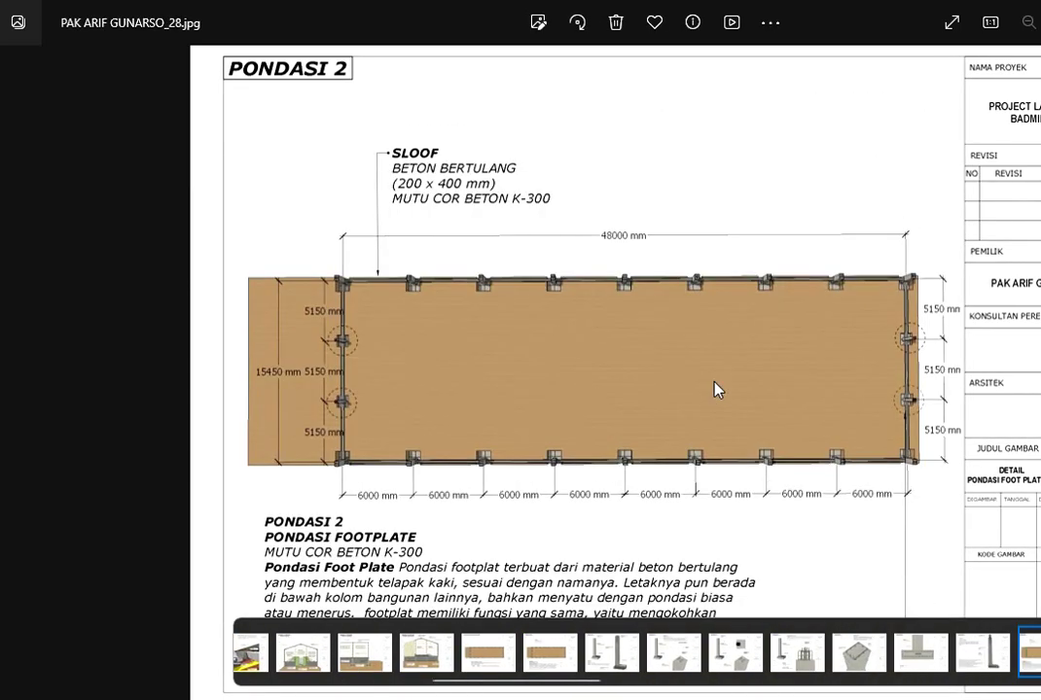
{"action": "key", "text": "Right"}
{"action": "key", "text": "Right"}
{"action": "key", "text": "Right"}
{"action": "key", "text": "Right"}
{"action": "key", "text": "Right"}
{"action": "key", "text": "Right"}
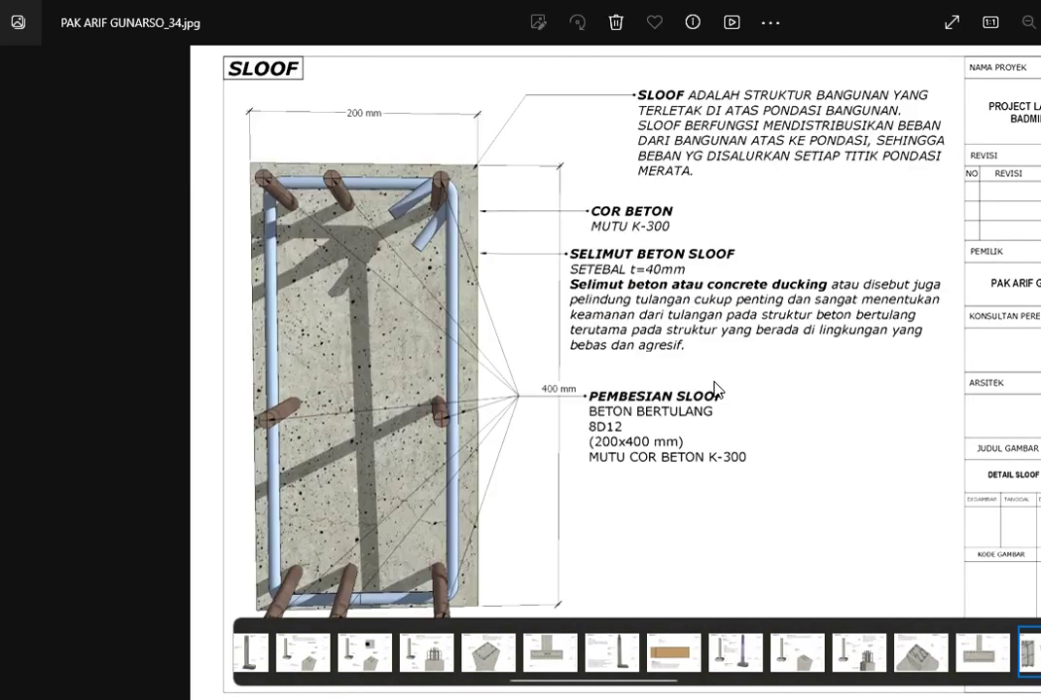
{"action": "key", "text": "Right"}
{"action": "key", "text": "Right"}
{"action": "key", "text": "Right"}
{"action": "key", "text": "Right"}
{"action": "key", "text": "Right"}
{"action": "key", "text": "Right"}
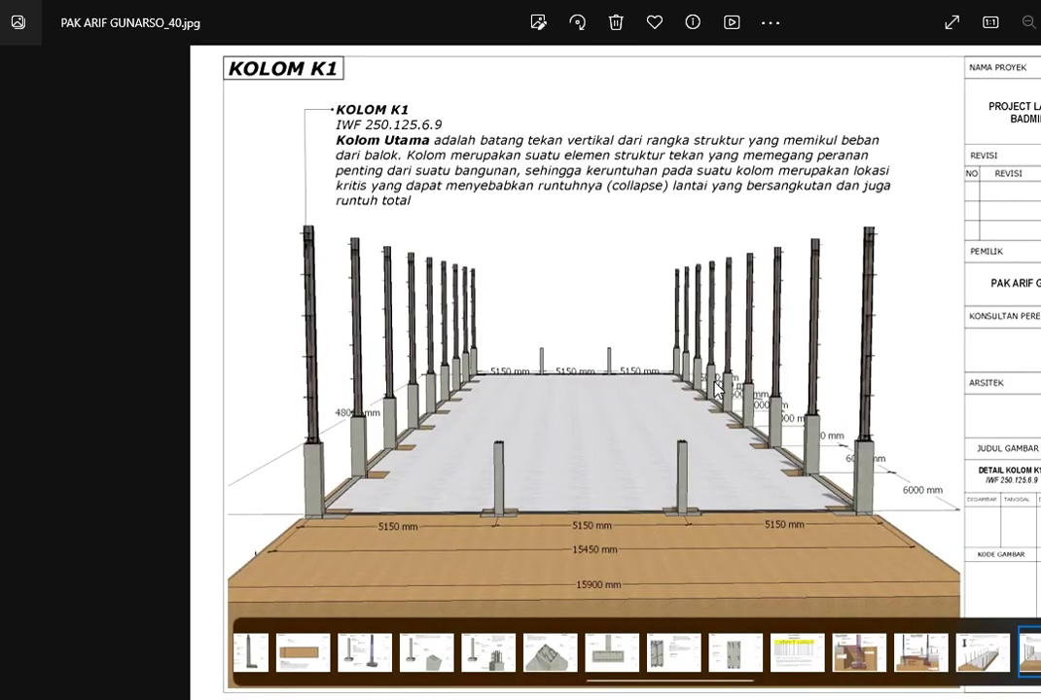
{"action": "key", "text": "Right"}
{"action": "key", "text": "Right"}
{"action": "key", "text": "Right"}
{"action": "key", "text": "Right"}
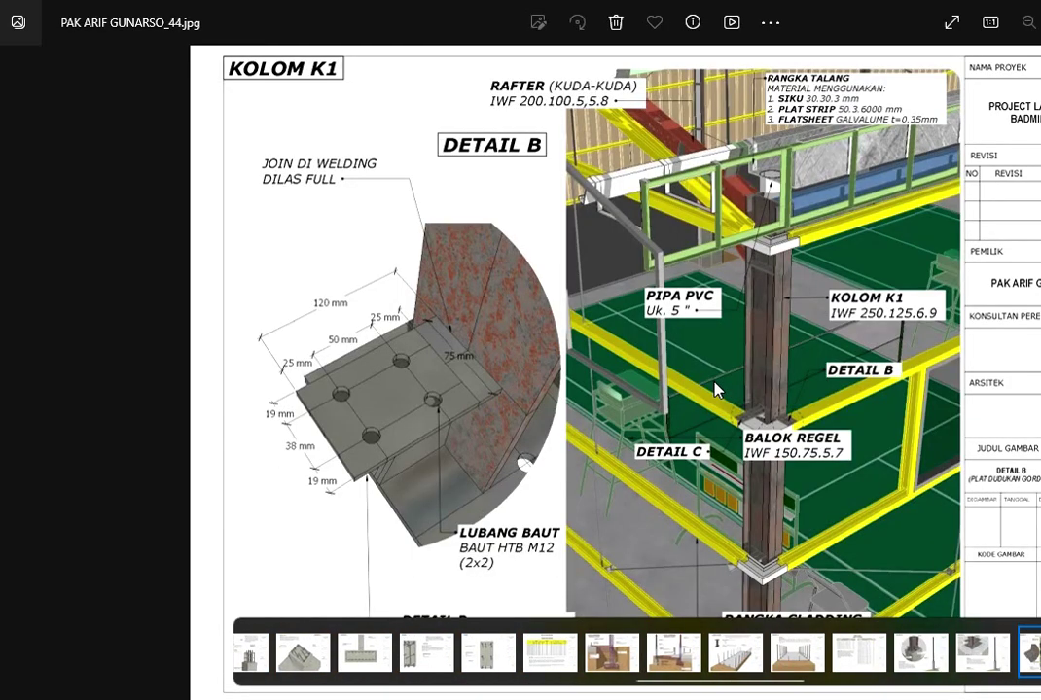
{"action": "key", "text": "Right"}
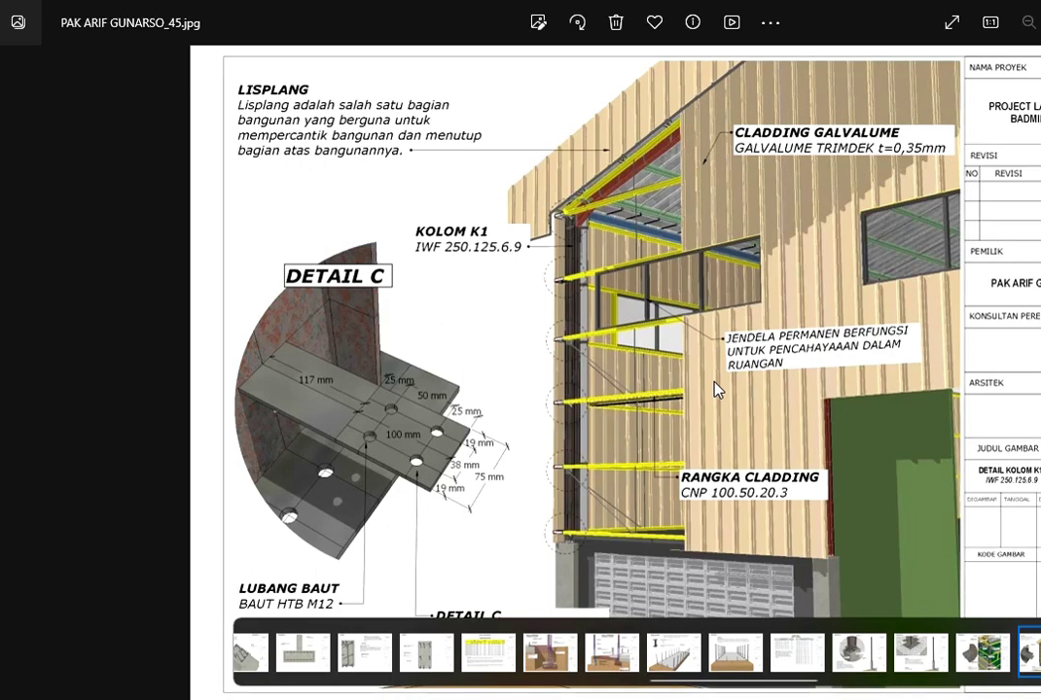
{"action": "key", "text": "Right"}
{"action": "key", "text": "Right"}
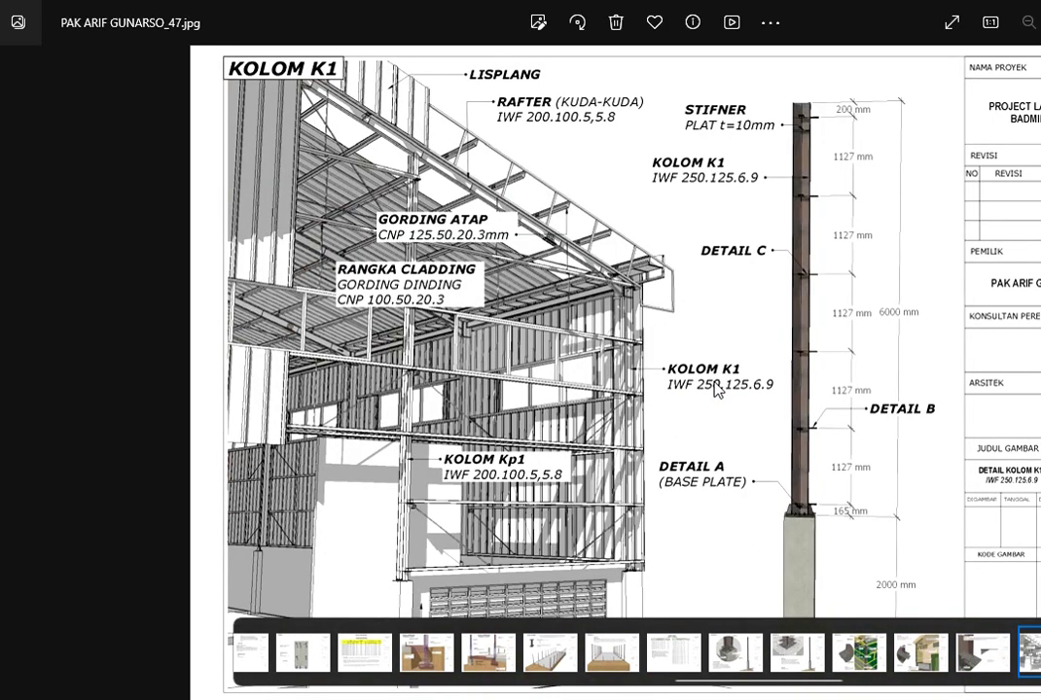
{"action": "key", "text": "alt+Tab"}
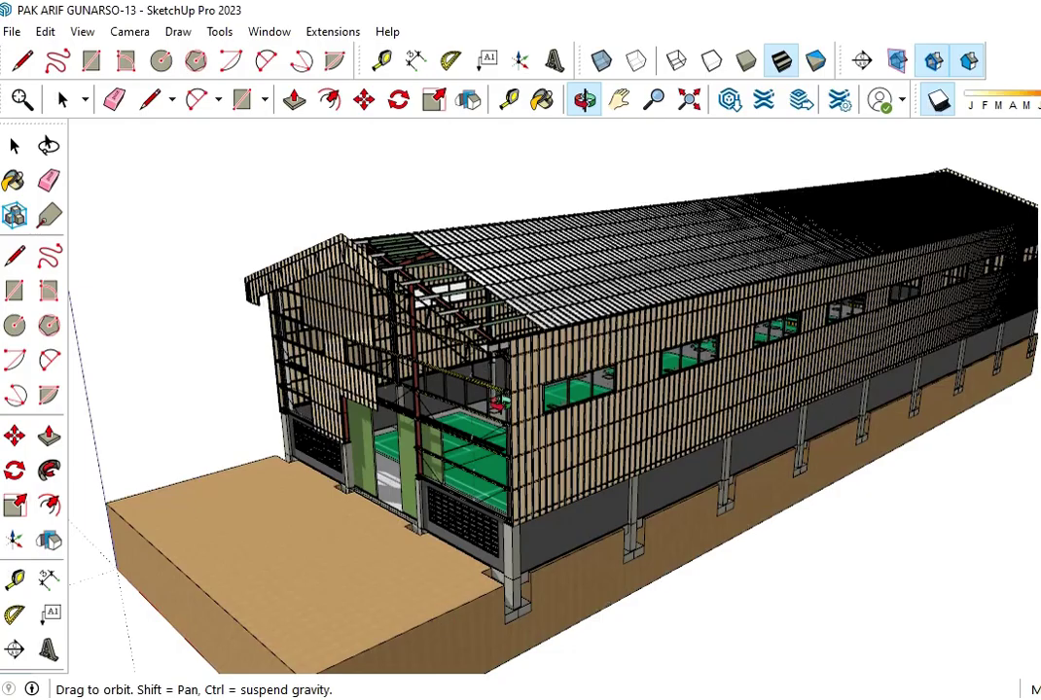
{"action": "left_click_drag", "start_coordinate": [330, 430], "coordinate": [356, 502]}
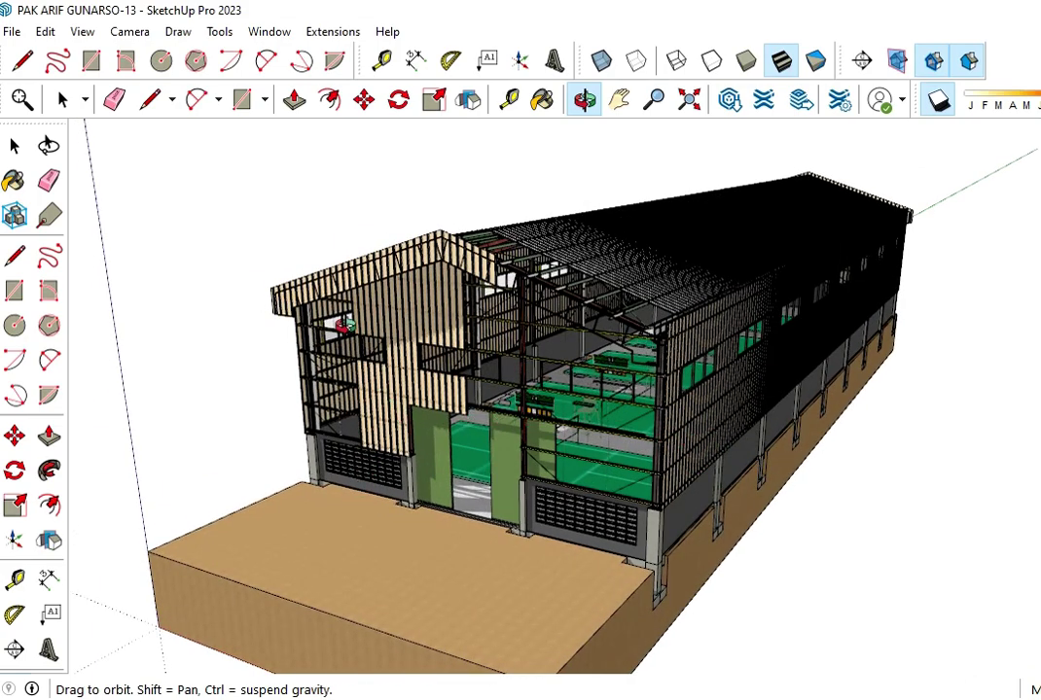
{"action": "scroll", "coordinate": [321, 342], "scroll_direction": "up", "scroll_amount": 3}
{"action": "scroll", "coordinate": [320, 340], "scroll_direction": "up", "scroll_amount": 2}
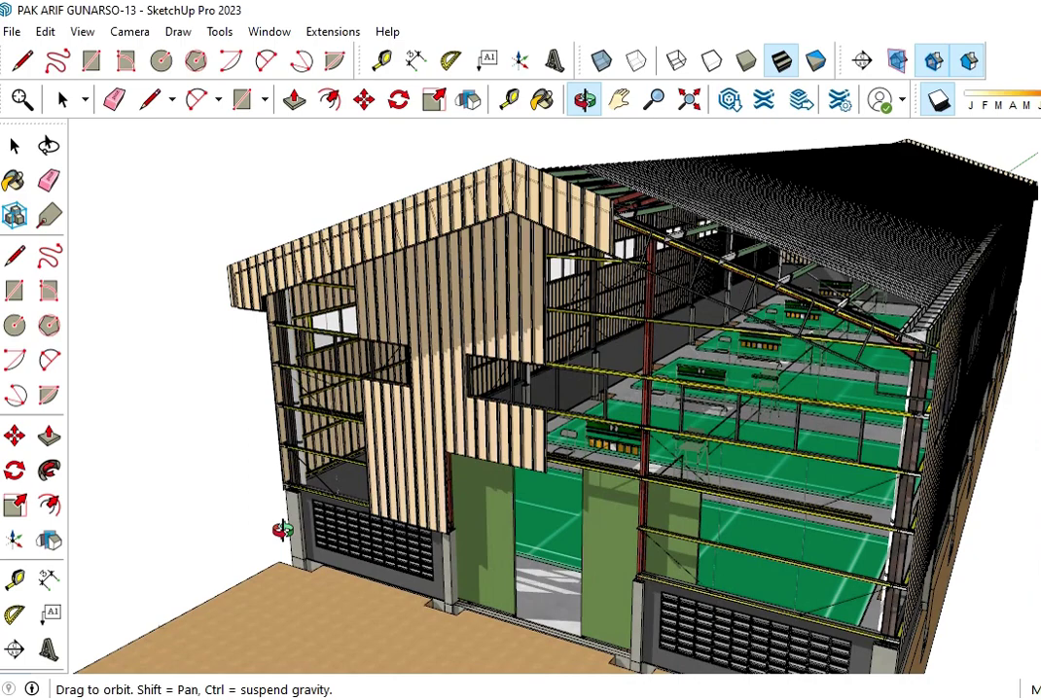
{"action": "scroll", "coordinate": [282, 530], "scroll_direction": "down", "scroll_amount": 2}
{"action": "scroll", "coordinate": [536, 443], "scroll_direction": "up", "scroll_amount": 4}
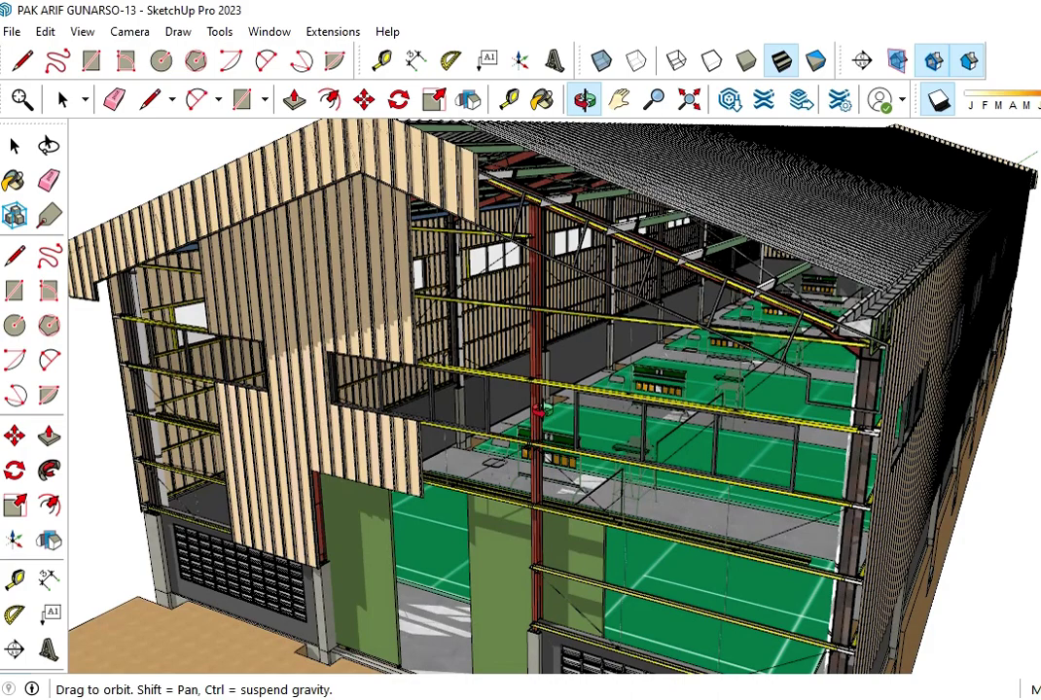
{"action": "mouse_move", "coordinate": [453, 360]}
{"action": "left_mouse_down"}
{"action": "mouse_move", "coordinate": [508, 374]}
{"action": "mouse_move", "coordinate": [504, 279]}
{"action": "left_mouse_up"}
{"action": "scroll", "coordinate": [505, 280], "scroll_direction": "up", "scroll_amount": 2}
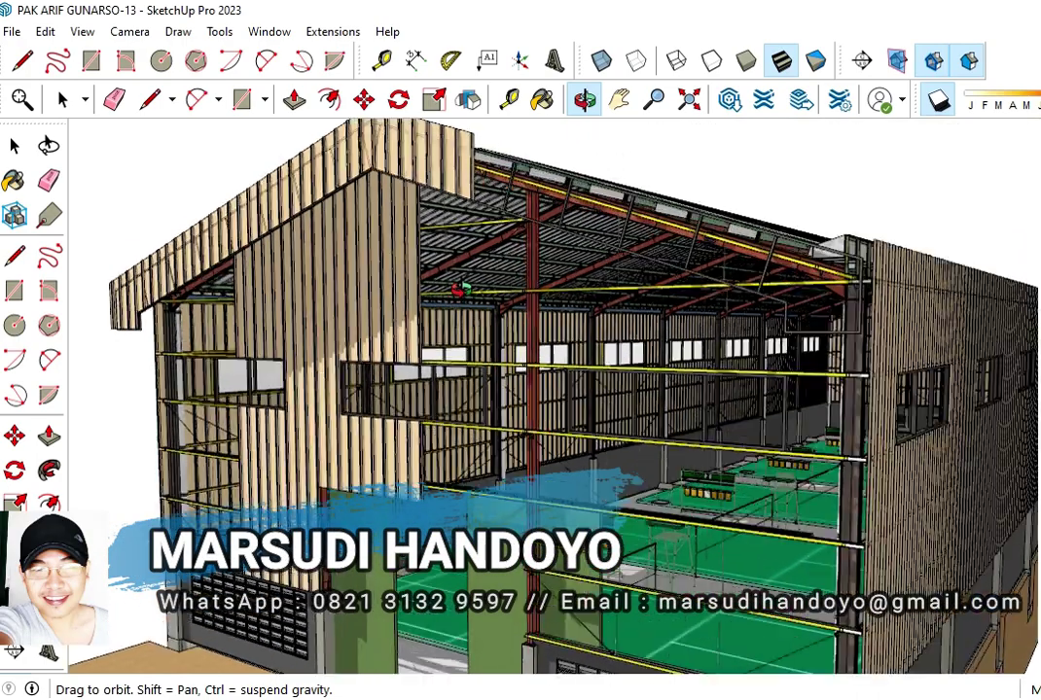
{"action": "scroll", "coordinate": [491, 290], "scroll_direction": "up", "scroll_amount": 2}
{"action": "scroll", "coordinate": [477, 301], "scroll_direction": "up", "scroll_amount": 2}
{"action": "scroll", "coordinate": [456, 317], "scroll_direction": "up", "scroll_amount": 2}
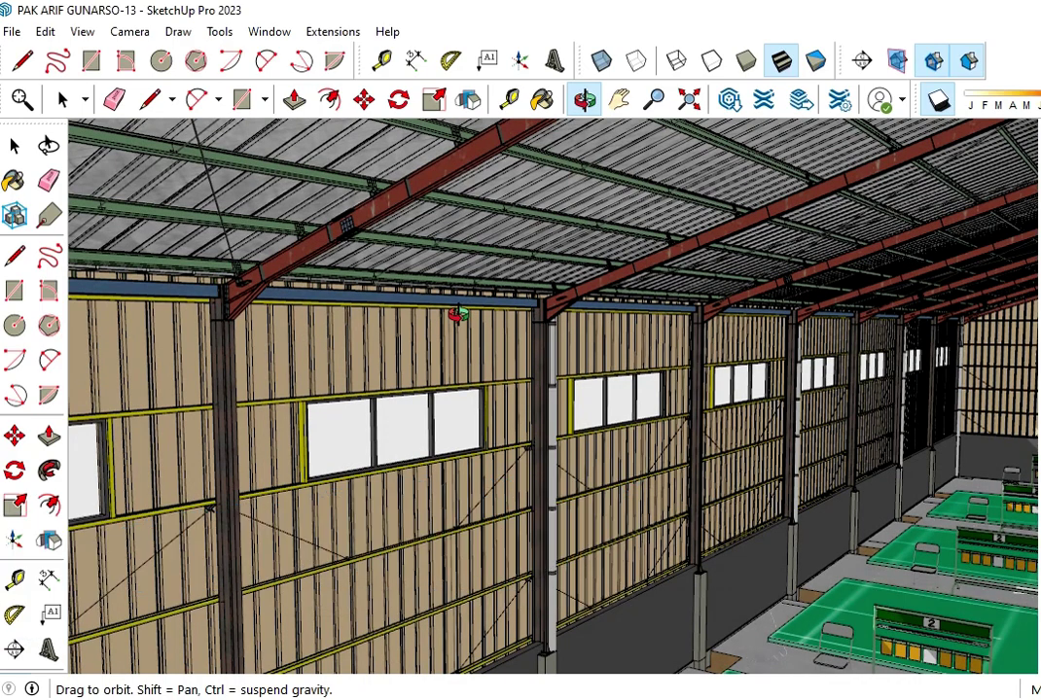
{"action": "scroll", "coordinate": [457, 313], "scroll_direction": "down", "scroll_amount": 1}
{"action": "scroll", "coordinate": [559, 326], "scroll_direction": "down", "scroll_amount": 2}
{"action": "scroll", "coordinate": [579, 439], "scroll_direction": "down", "scroll_amount": 2}
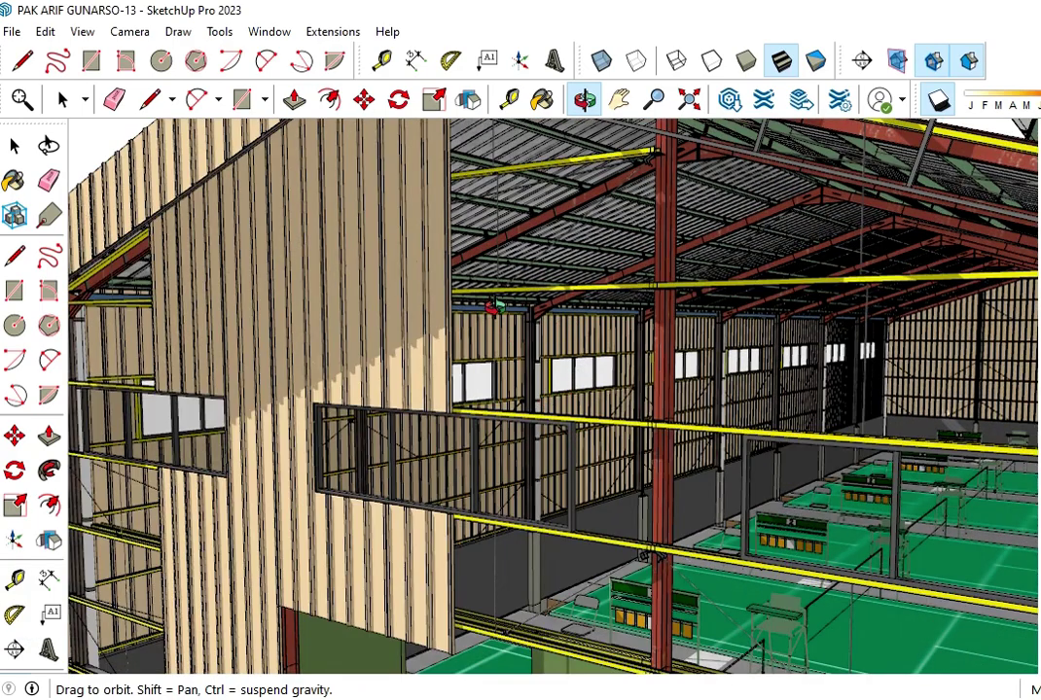
{"action": "scroll", "coordinate": [414, 258], "scroll_direction": "down", "scroll_amount": 2}
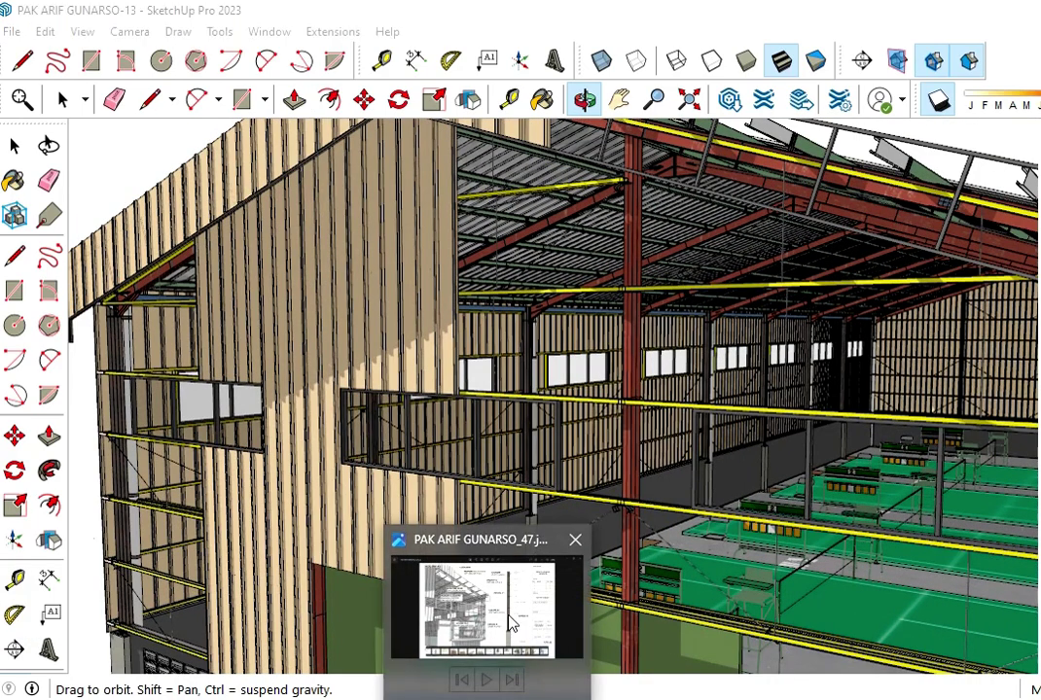
Bring the KOLOM K1 drawing back up and scroll the filmstrip back to the early thumbnails.
{"action": "left_click", "coordinate": [491, 608]}
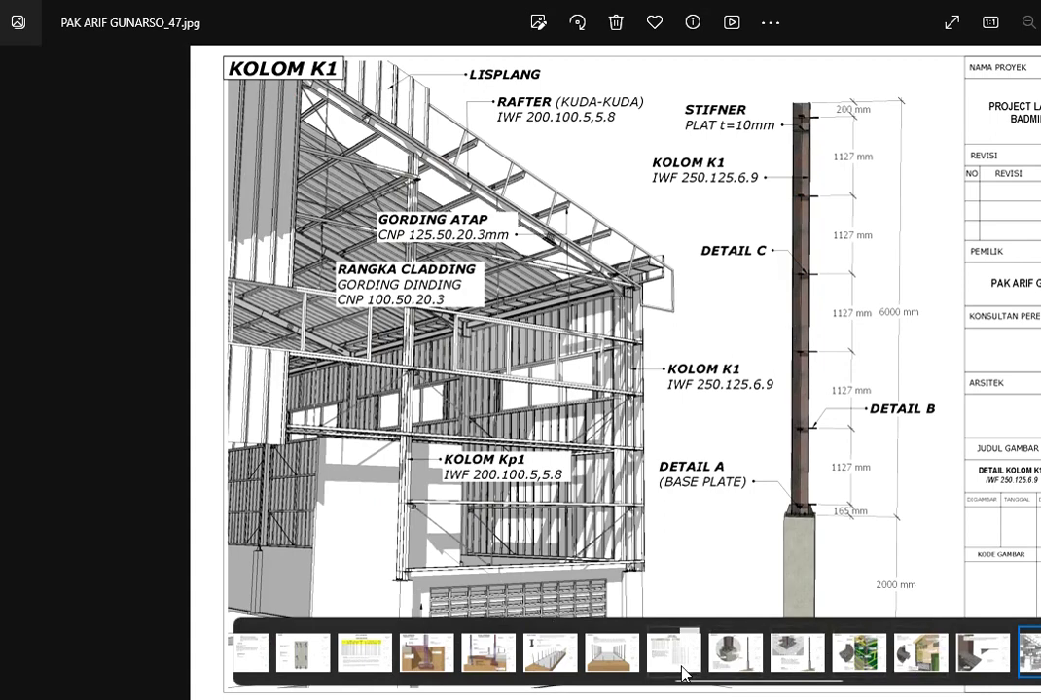
{"action": "scroll", "coordinate": [681, 672], "scroll_direction": "up", "scroll_amount": 3}
{"action": "scroll", "coordinate": [652, 671], "scroll_direction": "up", "scroll_amount": 5}
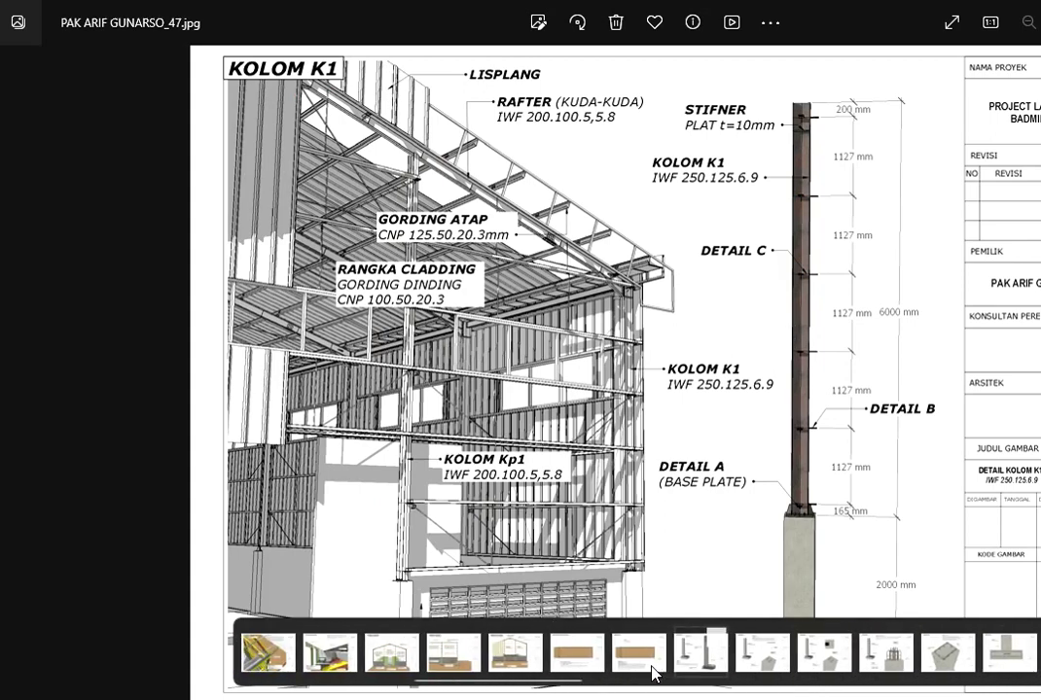
{"action": "scroll", "coordinate": [419, 658], "scroll_direction": "up", "scroll_amount": 2}
{"action": "scroll", "coordinate": [428, 658], "scroll_direction": "up", "scroll_amount": 1}
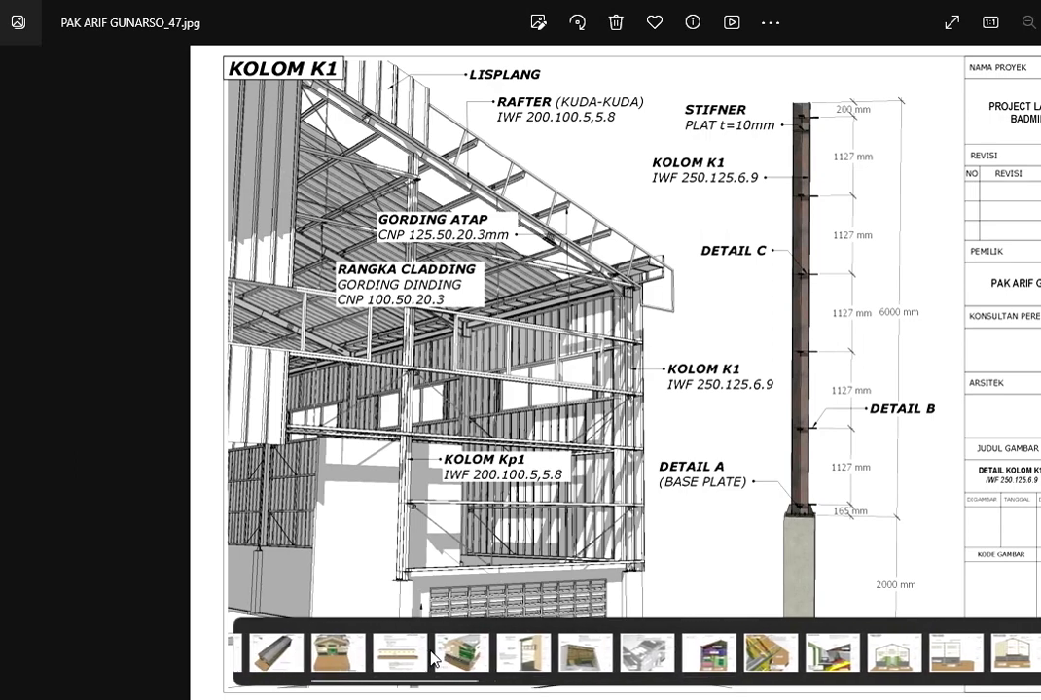
{"action": "scroll", "coordinate": [430, 658], "scroll_direction": "up", "scroll_amount": 2}
{"action": "scroll", "coordinate": [431, 659], "scroll_direction": "up", "scroll_amount": 2}
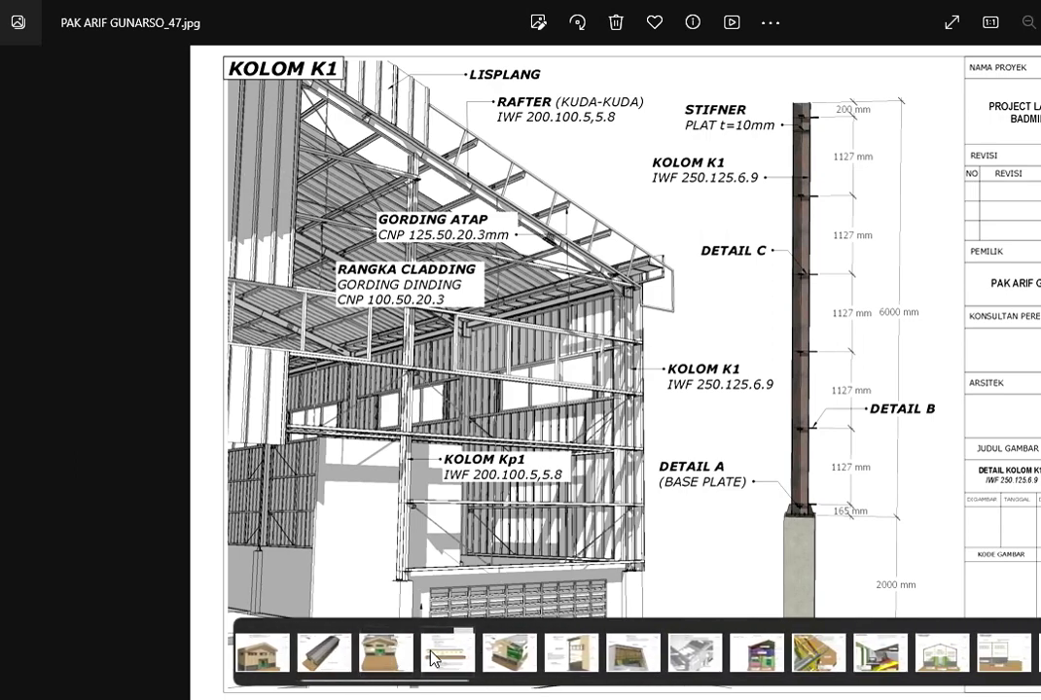
Open image 13, then orbit the SketchUp model from the interior to an outside view with exposed red rafters.
{"action": "left_click", "coordinate": [757, 652]}
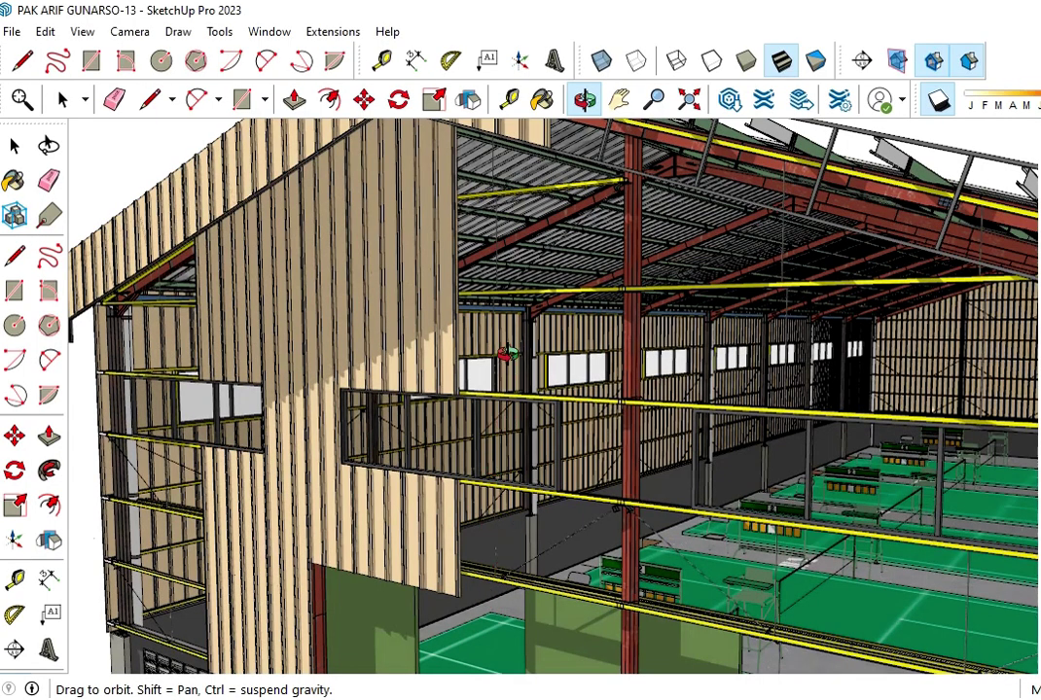
{"action": "mouse_move", "coordinate": [506, 369]}
{"action": "left_mouse_down"}
{"action": "mouse_move", "coordinate": [584, 246]}
{"action": "mouse_move", "coordinate": [531, 424]}
{"action": "left_mouse_up"}
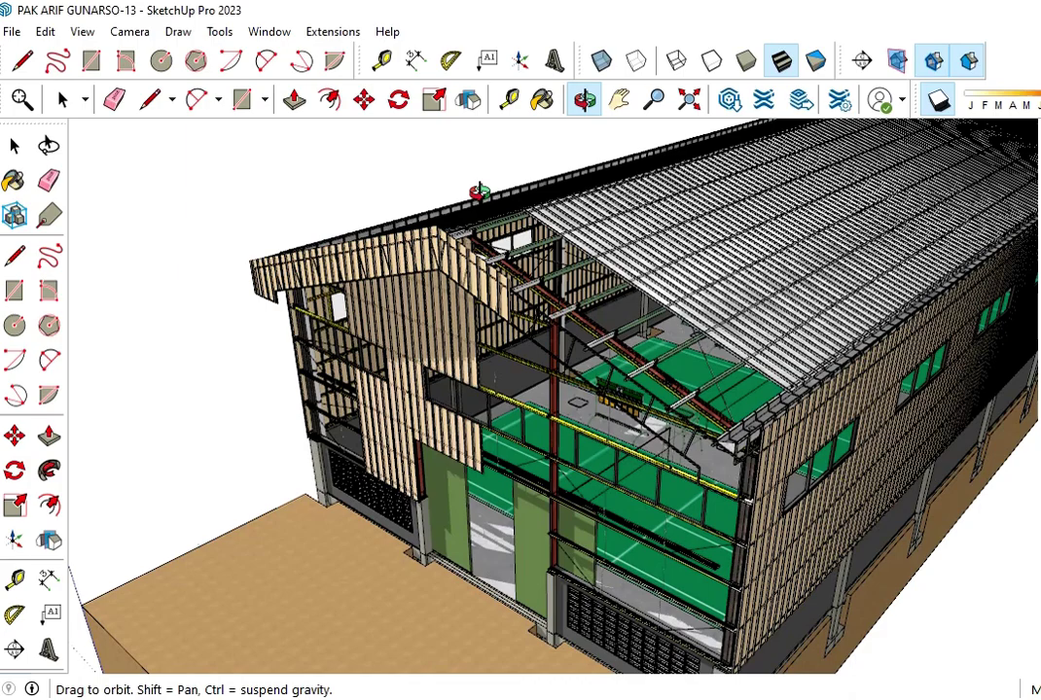
Zoom and orbit the hall around to face its front gable, with the courts visible inside.
{"action": "scroll", "coordinate": [553, 326], "scroll_direction": "up", "scroll_amount": 2}
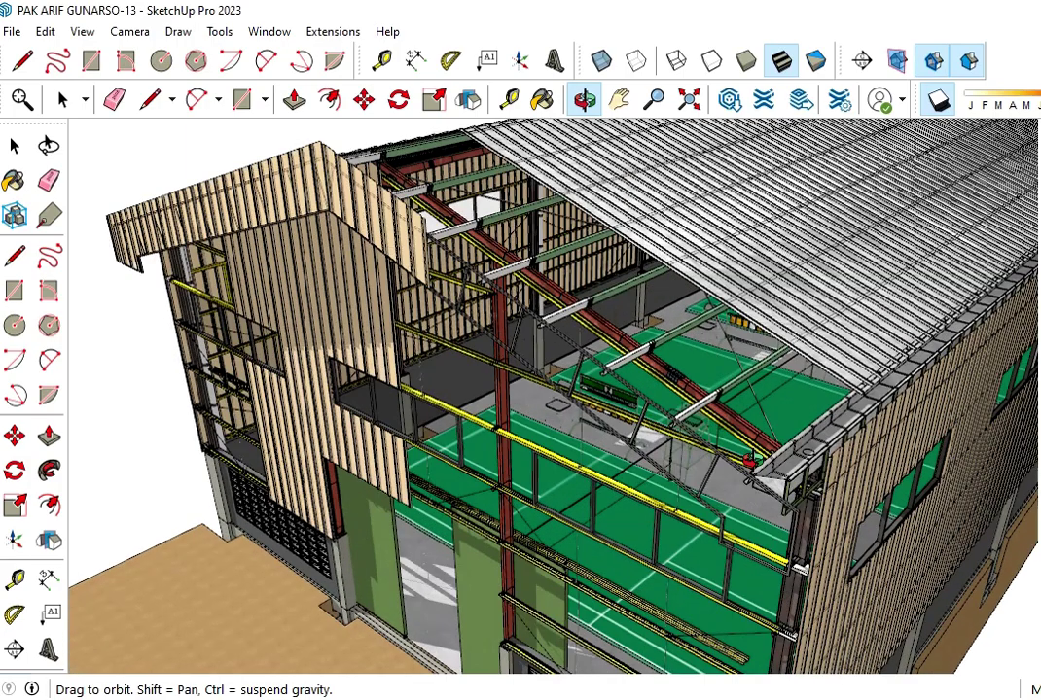
{"action": "scroll", "coordinate": [681, 409], "scroll_direction": "up", "scroll_amount": 3}
{"action": "scroll", "coordinate": [796, 481], "scroll_direction": "down", "scroll_amount": 2}
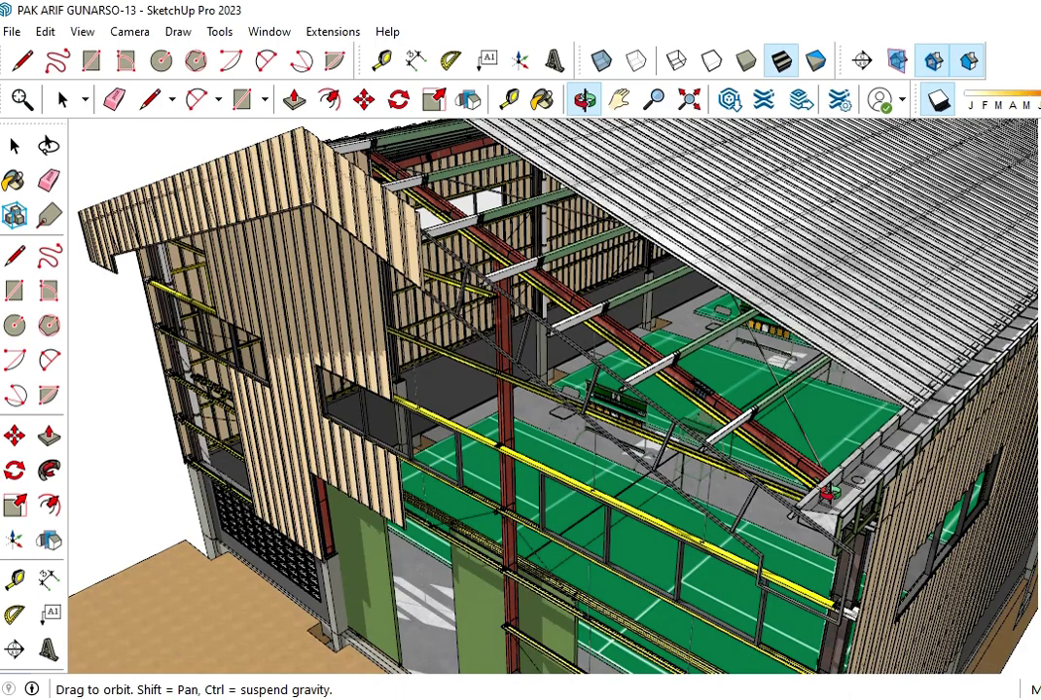
{"action": "mouse_move", "coordinate": [341, 233]}
{"action": "left_mouse_down"}
{"action": "mouse_move", "coordinate": [477, 299]}
{"action": "mouse_move", "coordinate": [425, 274]}
{"action": "mouse_move", "coordinate": [418, 236]}
{"action": "mouse_move", "coordinate": [464, 212]}
{"action": "left_mouse_up"}
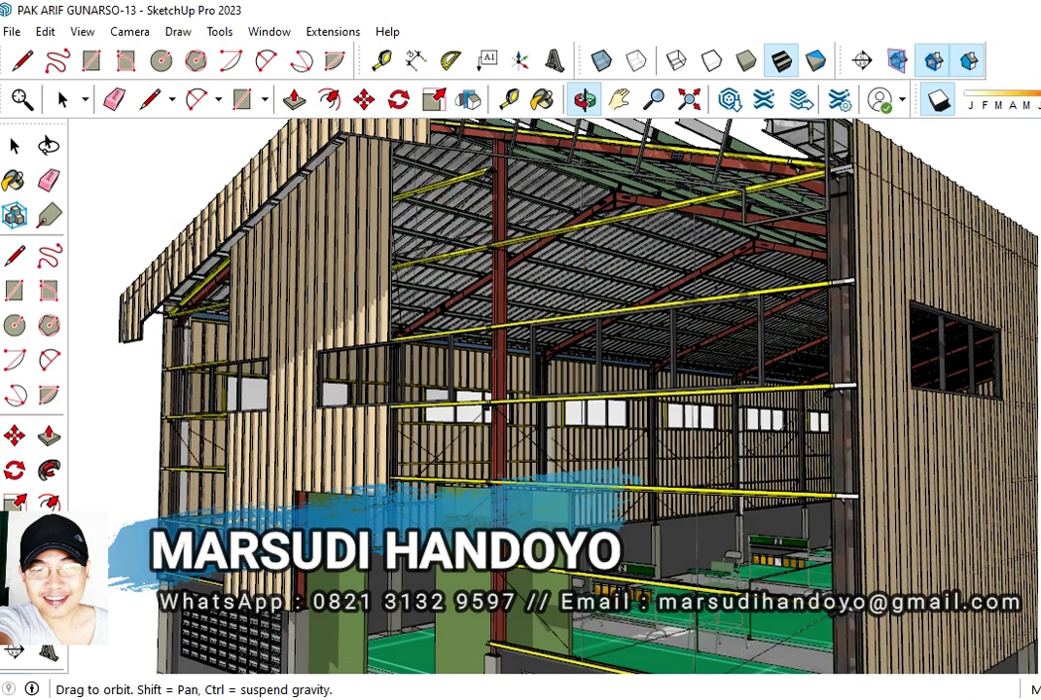
{"action": "mouse_move", "coordinate": [509, 321]}
{"action": "left_mouse_down"}
{"action": "mouse_move", "coordinate": [426, 548]}
{"action": "mouse_move", "coordinate": [435, 201]}
{"action": "left_mouse_up"}
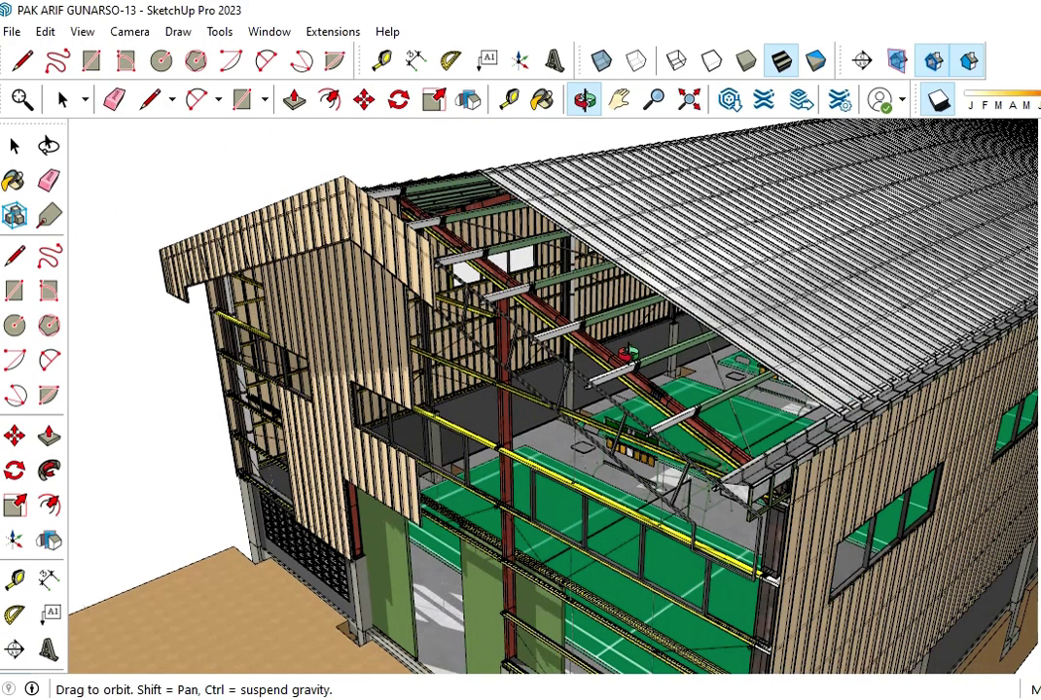
{"action": "left_click_drag", "start_coordinate": [518, 301], "coordinate": [457, 224]}
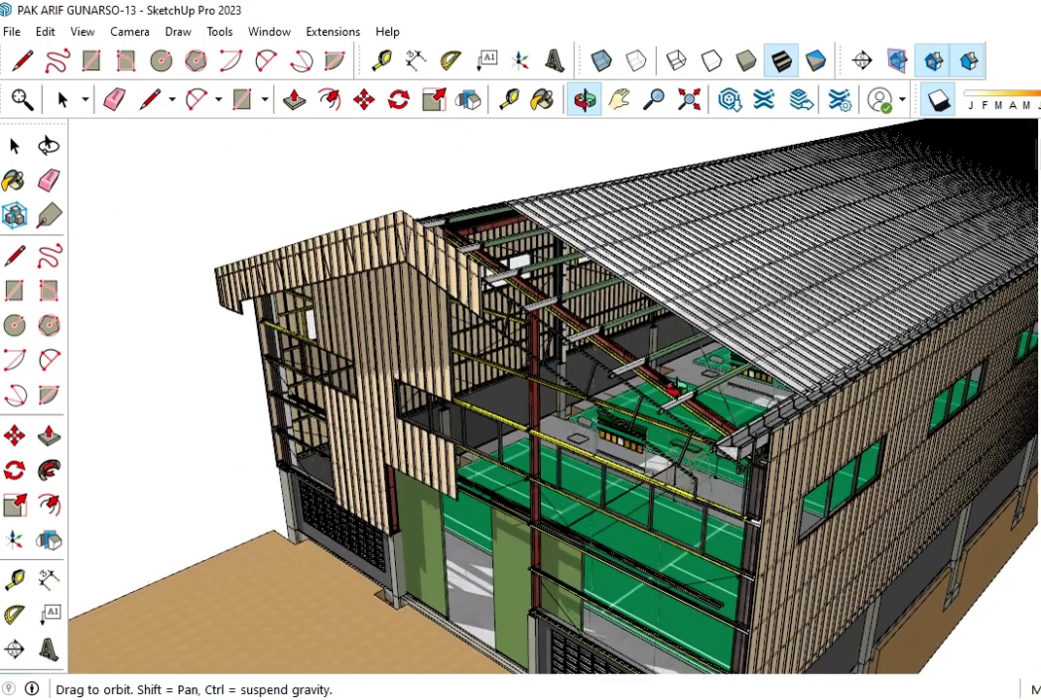
{"action": "mouse_move", "coordinate": [332, 268]}
{"action": "left_mouse_down"}
{"action": "mouse_move", "coordinate": [315, 445]}
{"action": "mouse_move", "coordinate": [295, 424]}
{"action": "mouse_move", "coordinate": [372, 477]}
{"action": "left_mouse_up"}
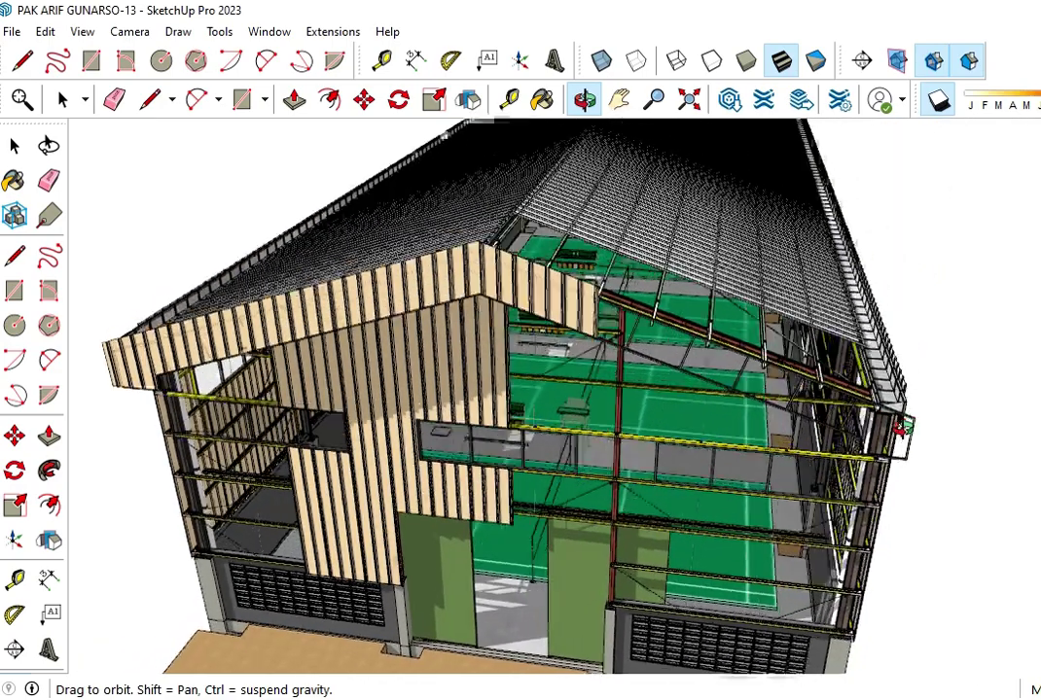
{"action": "mouse_move", "coordinate": [902, 428]}
{"action": "left_mouse_down"}
{"action": "mouse_move", "coordinate": [658, 326]}
{"action": "mouse_move", "coordinate": [645, 283]}
{"action": "mouse_move", "coordinate": [541, 238]}
{"action": "left_mouse_up"}
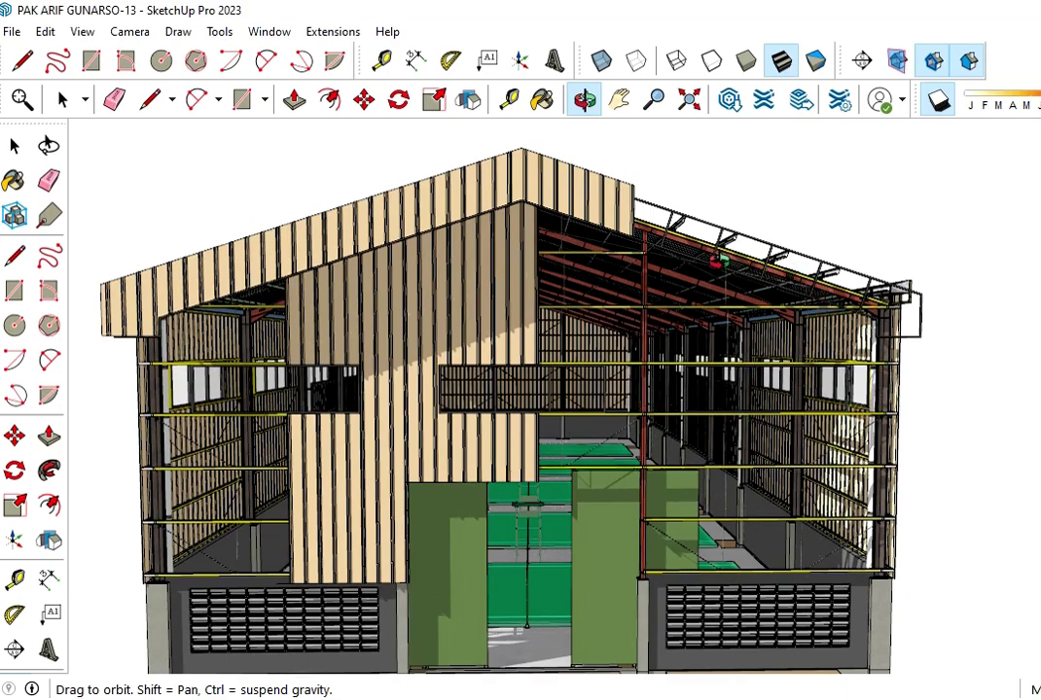
Orbit and zoom in on the interior side wall and the roof rafters for a close look.
{"action": "mouse_move", "coordinate": [601, 217]}
{"action": "left_mouse_down"}
{"action": "mouse_move", "coordinate": [715, 260]}
{"action": "mouse_move", "coordinate": [592, 338]}
{"action": "mouse_move", "coordinate": [610, 375]}
{"action": "mouse_move", "coordinate": [676, 264]}
{"action": "mouse_move", "coordinate": [692, 278]}
{"action": "left_mouse_up"}
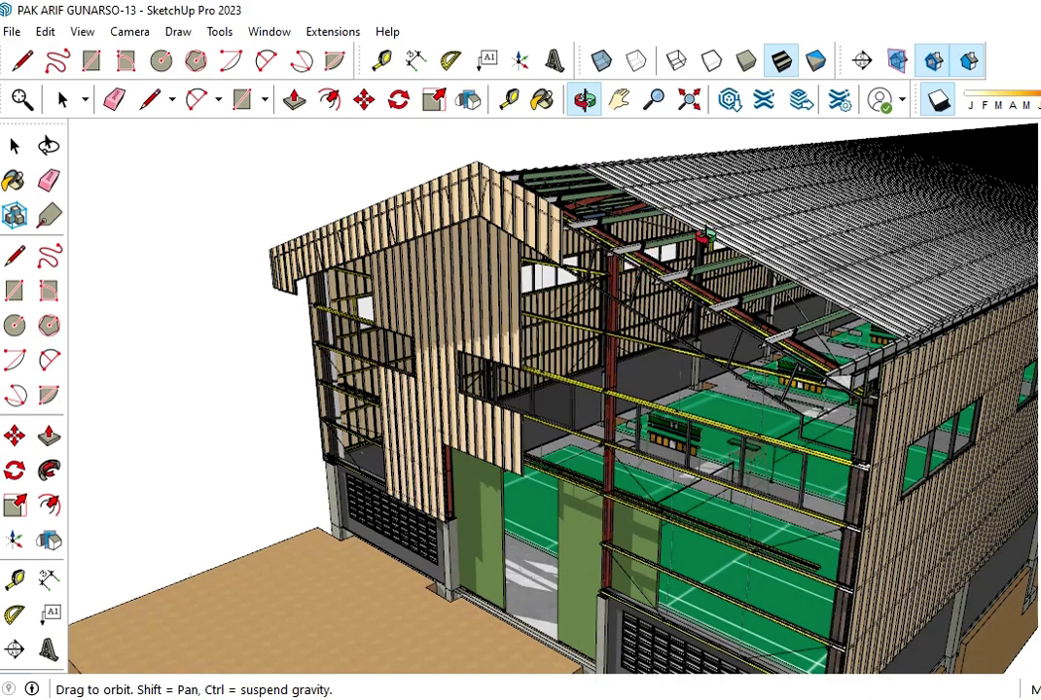
{"action": "left_click_drag", "start_coordinate": [589, 198], "coordinate": [659, 242]}
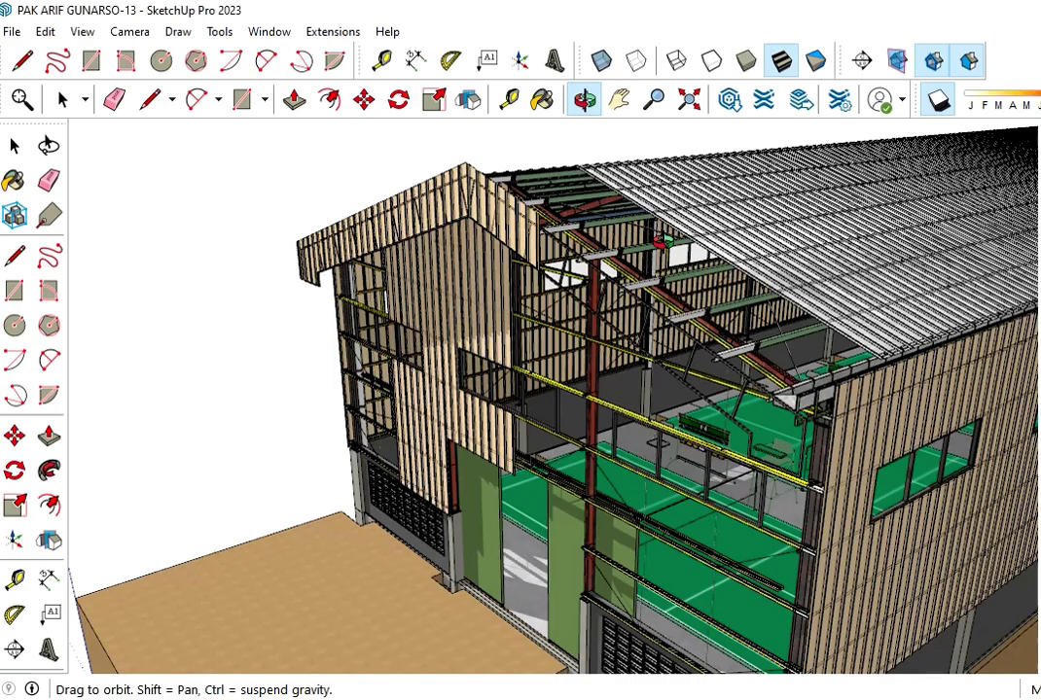
{"action": "scroll", "coordinate": [659, 242], "scroll_direction": "up", "scroll_amount": 3}
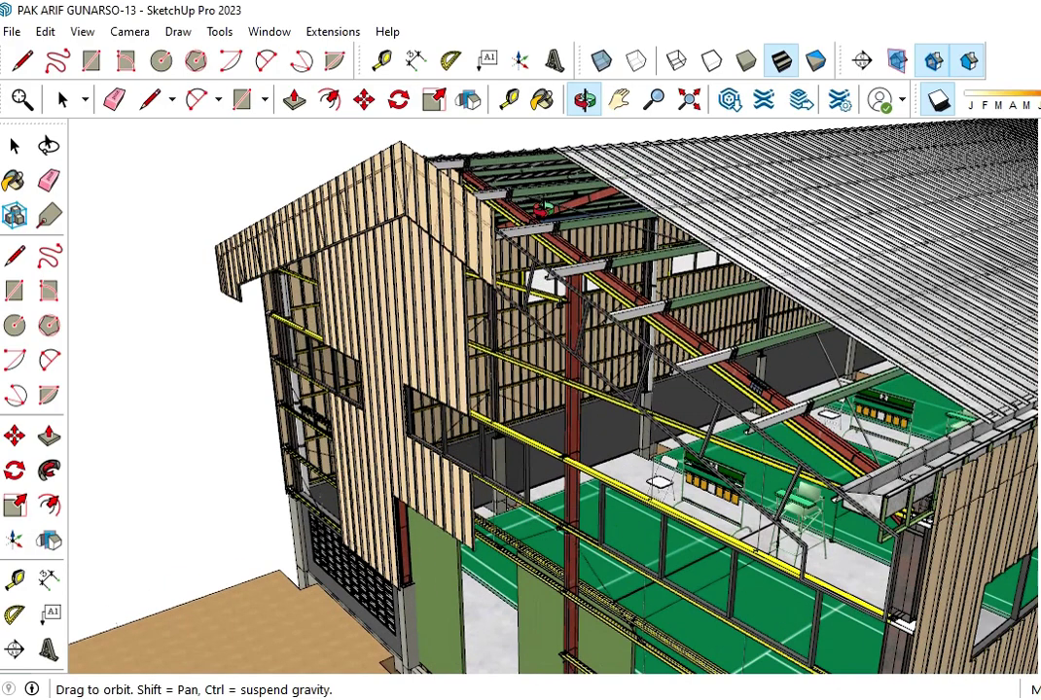
{"action": "scroll", "coordinate": [564, 321], "scroll_direction": "up", "scroll_amount": 3}
{"action": "scroll", "coordinate": [565, 321], "scroll_direction": "up", "scroll_amount": 3}
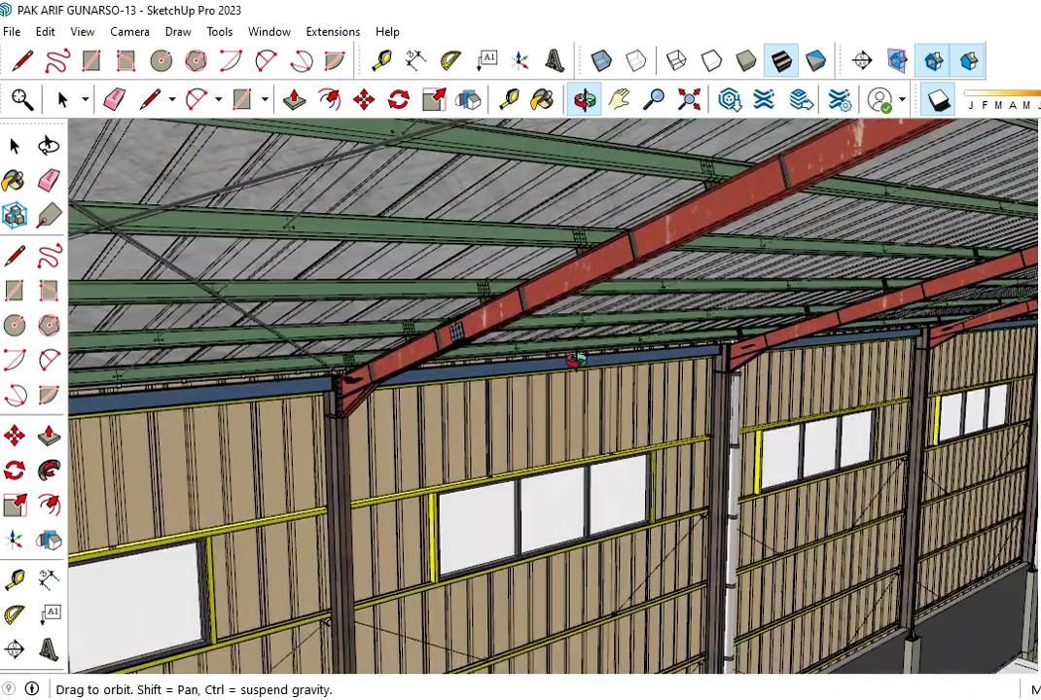
{"action": "scroll", "coordinate": [575, 361], "scroll_direction": "down", "scroll_amount": 2}
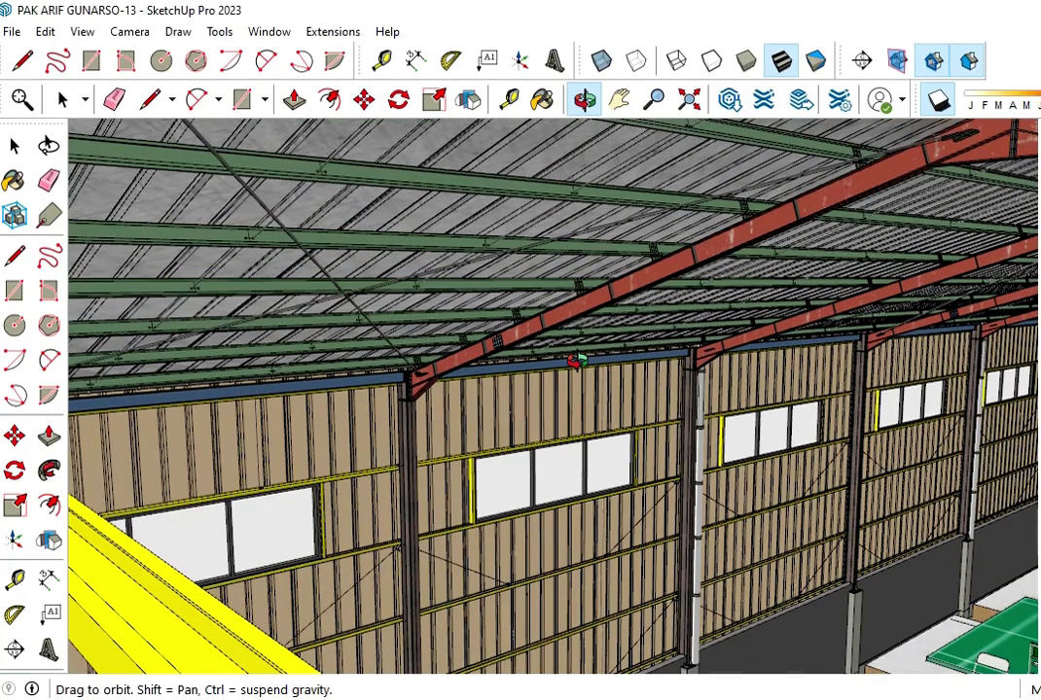
{"action": "scroll", "coordinate": [575, 360], "scroll_direction": "down", "scroll_amount": 3}
{"action": "scroll", "coordinate": [927, 498], "scroll_direction": "down", "scroll_amount": 2}
{"action": "scroll", "coordinate": [927, 498], "scroll_direction": "down", "scroll_amount": 2}
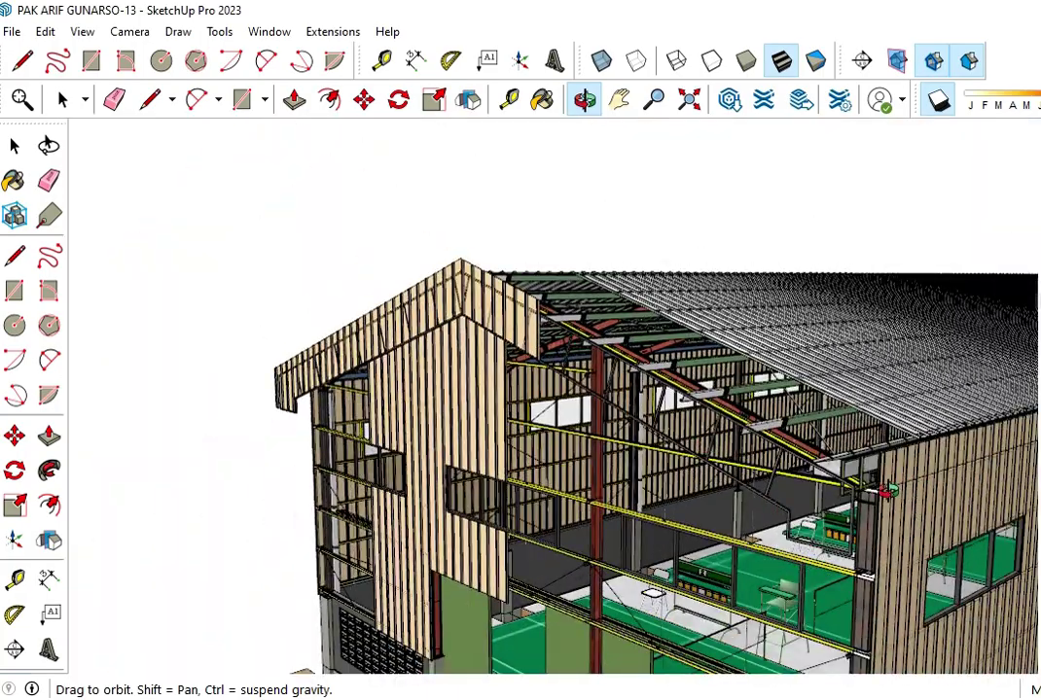
Orbit back to face the front gable head-on and zoom to frame the whole hall.
{"action": "mouse_move", "coordinate": [885, 487]}
{"action": "left_mouse_down"}
{"action": "mouse_move", "coordinate": [992, 440]}
{"action": "mouse_move", "coordinate": [839, 365]}
{"action": "left_mouse_up"}
{"action": "scroll", "coordinate": [650, 336], "scroll_direction": "down", "scroll_amount": 3}
{"action": "scroll", "coordinate": [766, 561], "scroll_direction": "up", "scroll_amount": 1}
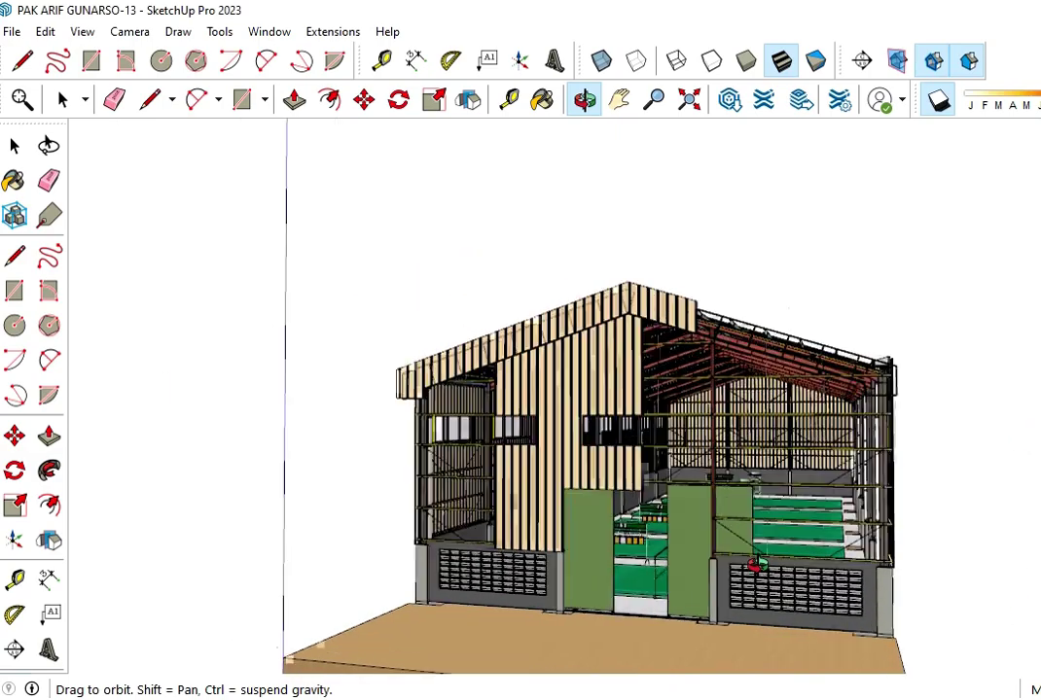
{"action": "scroll", "coordinate": [759, 559], "scroll_direction": "up", "scroll_amount": 1}
{"action": "scroll", "coordinate": [754, 544], "scroll_direction": "up", "scroll_amount": 1}
{"action": "scroll", "coordinate": [545, 472], "scroll_direction": "up", "scroll_amount": 1}
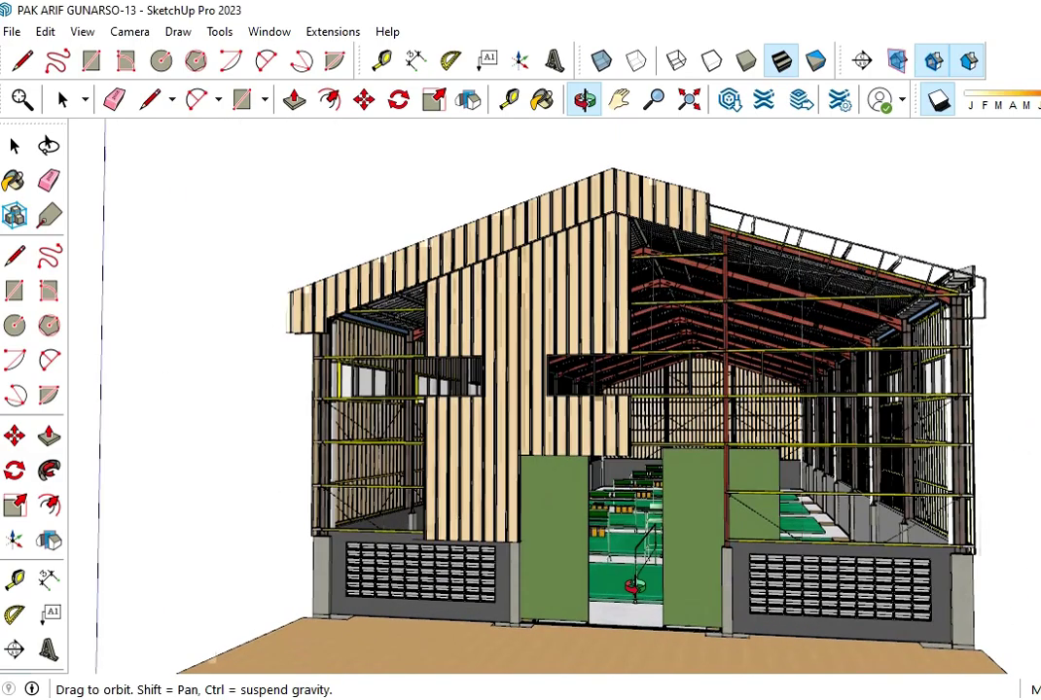
{"action": "scroll", "coordinate": [539, 476], "scroll_direction": "up", "scroll_amount": 1}
{"action": "scroll", "coordinate": [505, 491], "scroll_direction": "up", "scroll_amount": 1}
{"action": "scroll", "coordinate": [582, 329], "scroll_direction": "down", "scroll_amount": 1}
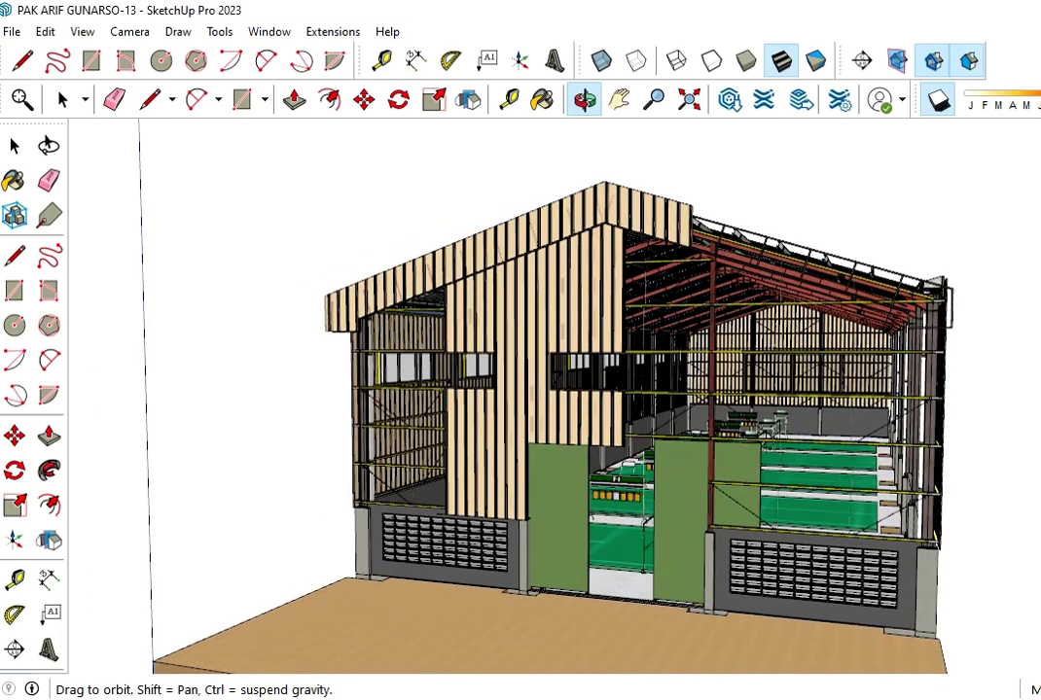
{"action": "scroll", "coordinate": [582, 329], "scroll_direction": "up", "scroll_amount": 1}
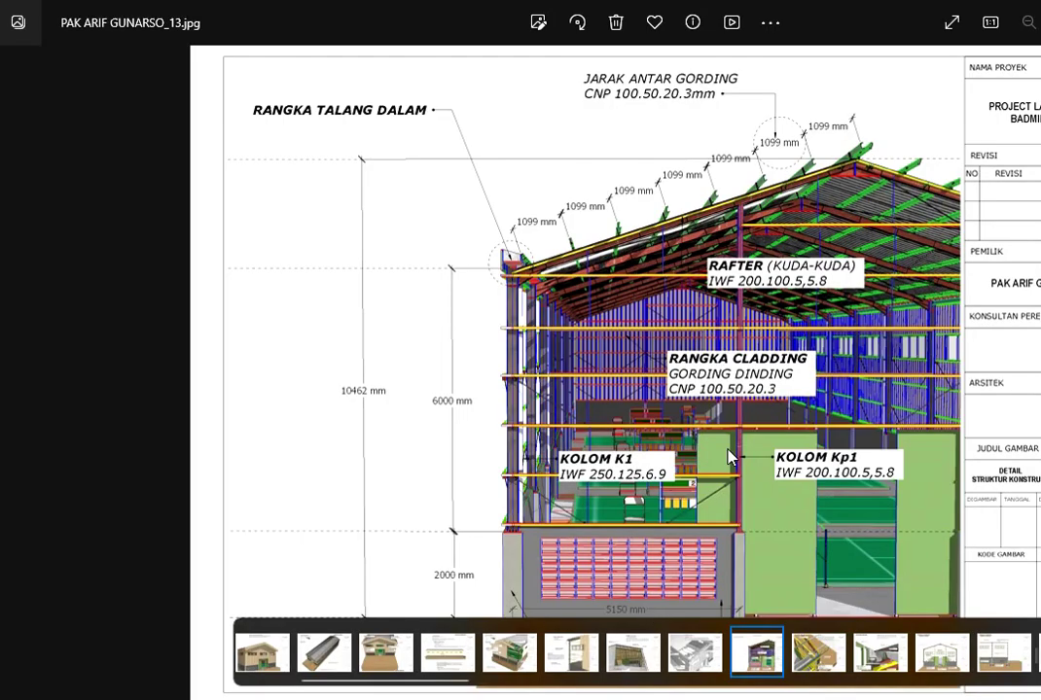
Page forward through the foundation plan and column detail sheets.
{"action": "key", "text": "Right"}
{"action": "key", "text": "Right"}
{"action": "key", "text": "Right"}
{"action": "key", "text": "Right"}
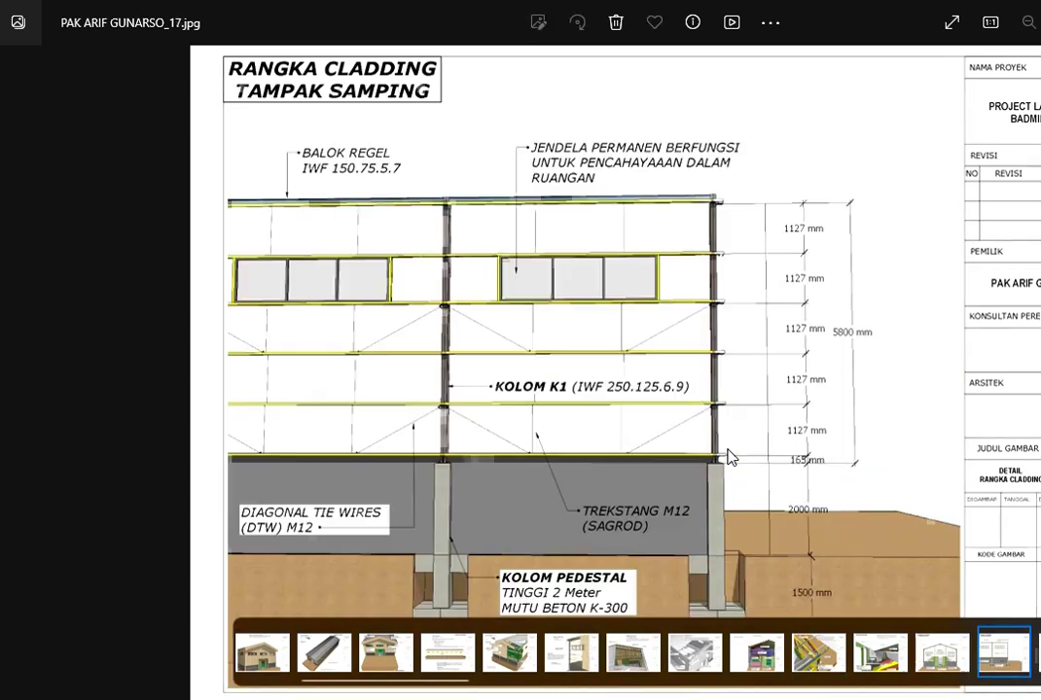
{"action": "key", "text": "Right"}
{"action": "key", "text": "Right"}
{"action": "key", "text": "Right"}
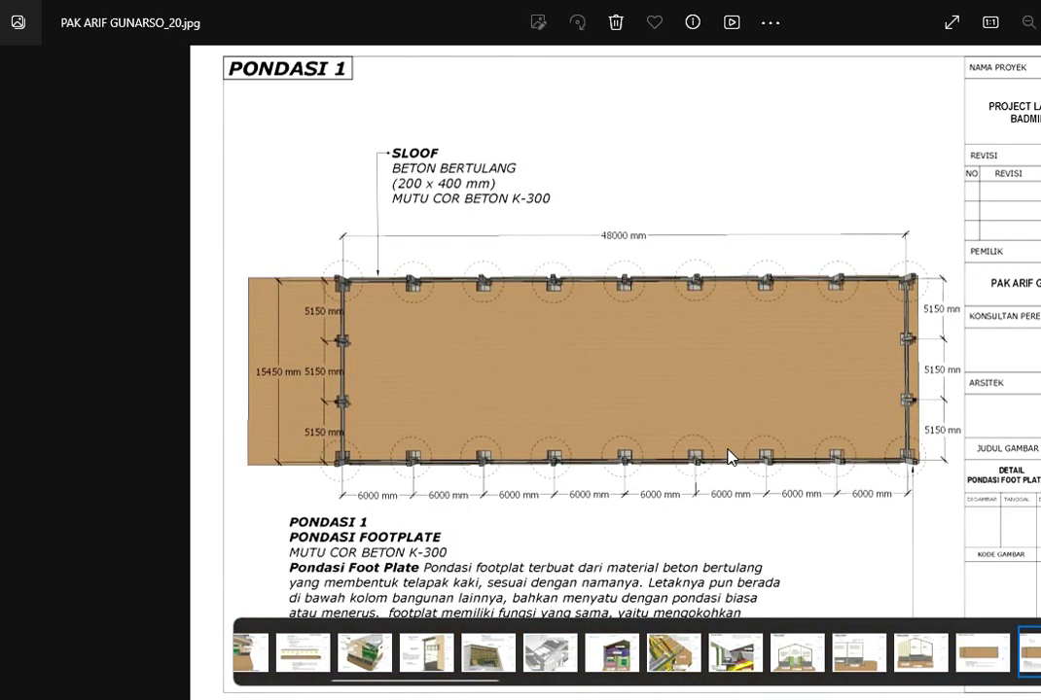
{"action": "key", "text": "Right"}
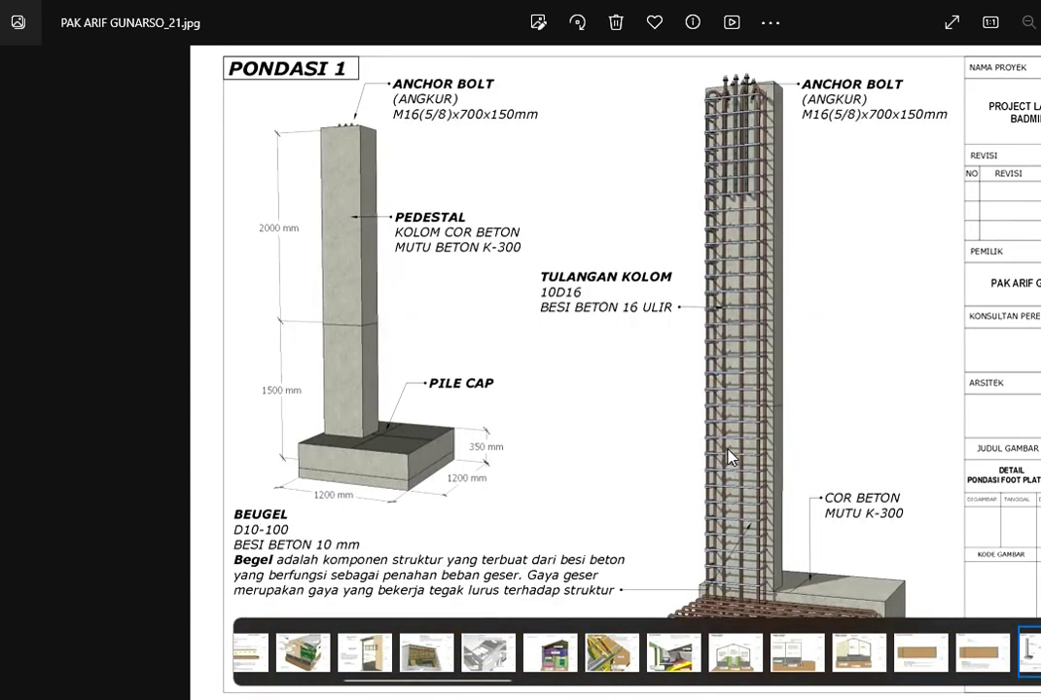
{"action": "key", "text": "Right"}
{"action": "key", "text": "Right"}
{"action": "key", "text": "Right"}
{"action": "key", "text": "Right"}
{"action": "key", "text": "Right"}
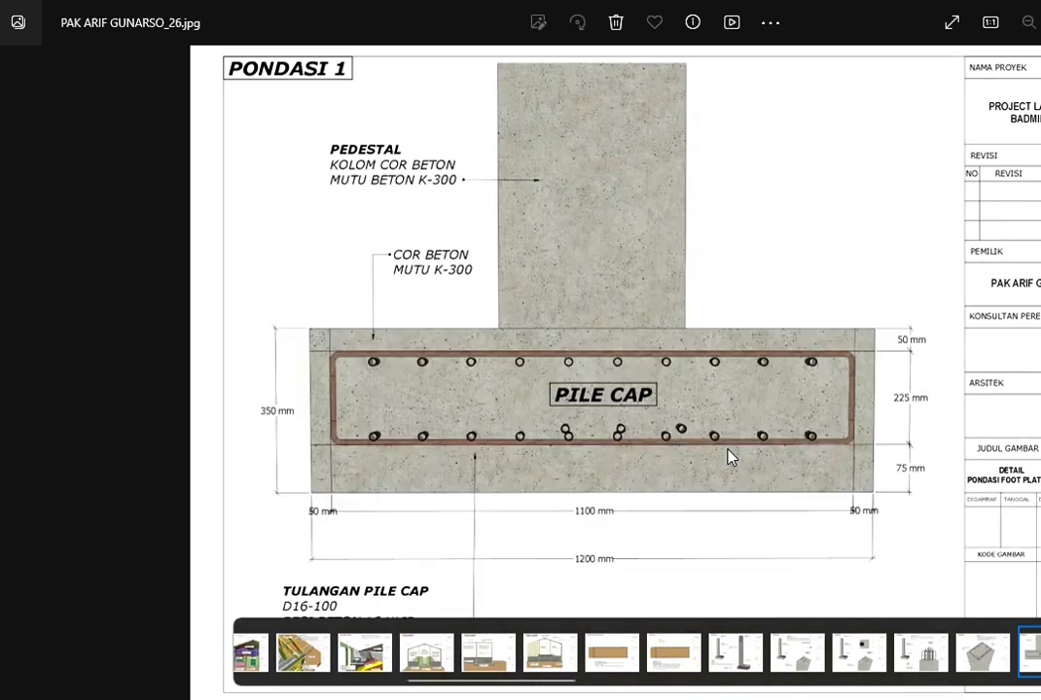
{"action": "key", "text": "Right"}
{"action": "key", "text": "Right"}
{"action": "key", "text": "Right"}
{"action": "key", "text": "Right"}
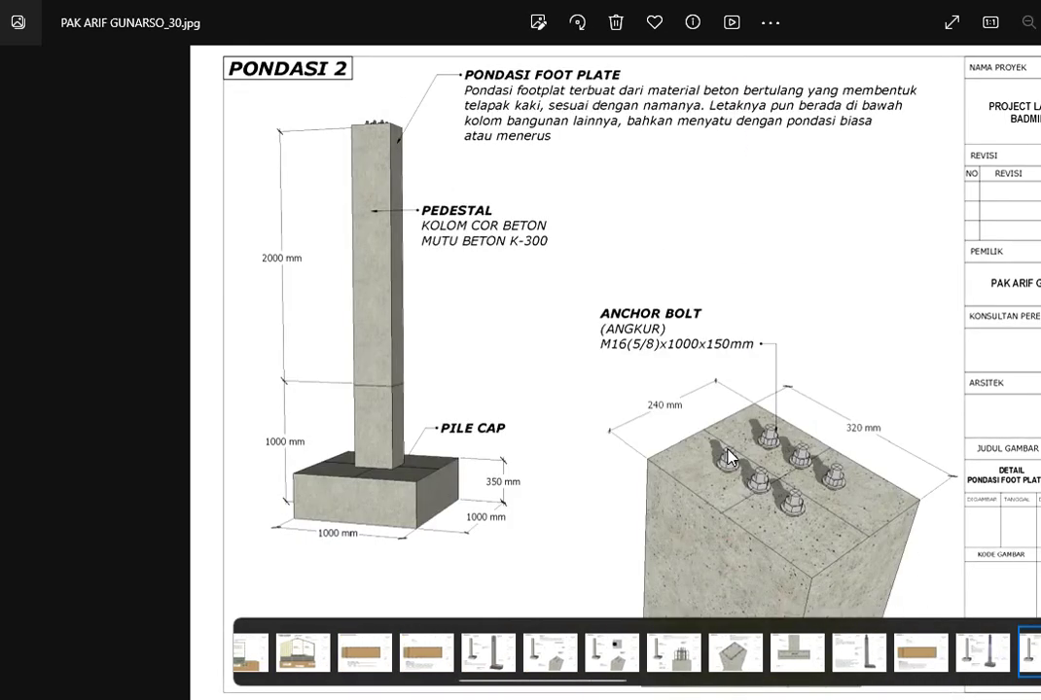
{"action": "key", "text": "Right"}
{"action": "key", "text": "Right"}
{"action": "key", "text": "Right"}
{"action": "key", "text": "Right"}
{"action": "key", "text": "Right"}
{"action": "key", "text": "Right"}
{"action": "key", "text": "Right"}
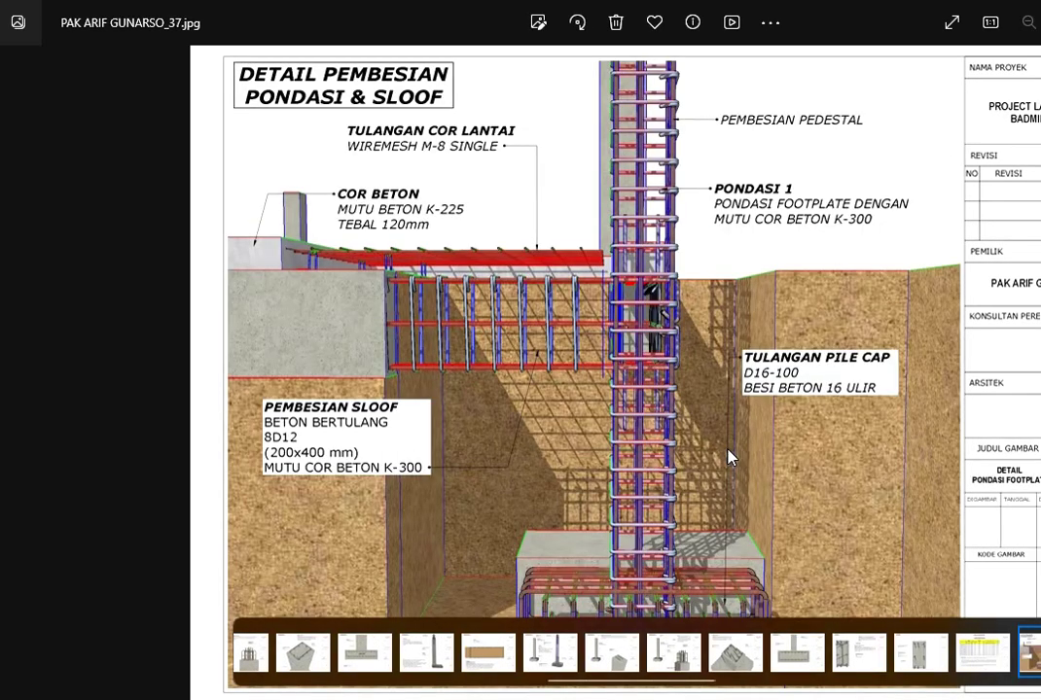
{"action": "key", "text": "Right"}
{"action": "key", "text": "Right"}
{"action": "key", "text": "Right"}
{"action": "key", "text": "Right"}
{"action": "key", "text": "Right"}
{"action": "key", "text": "Right"}
{"action": "key", "text": "Right"}
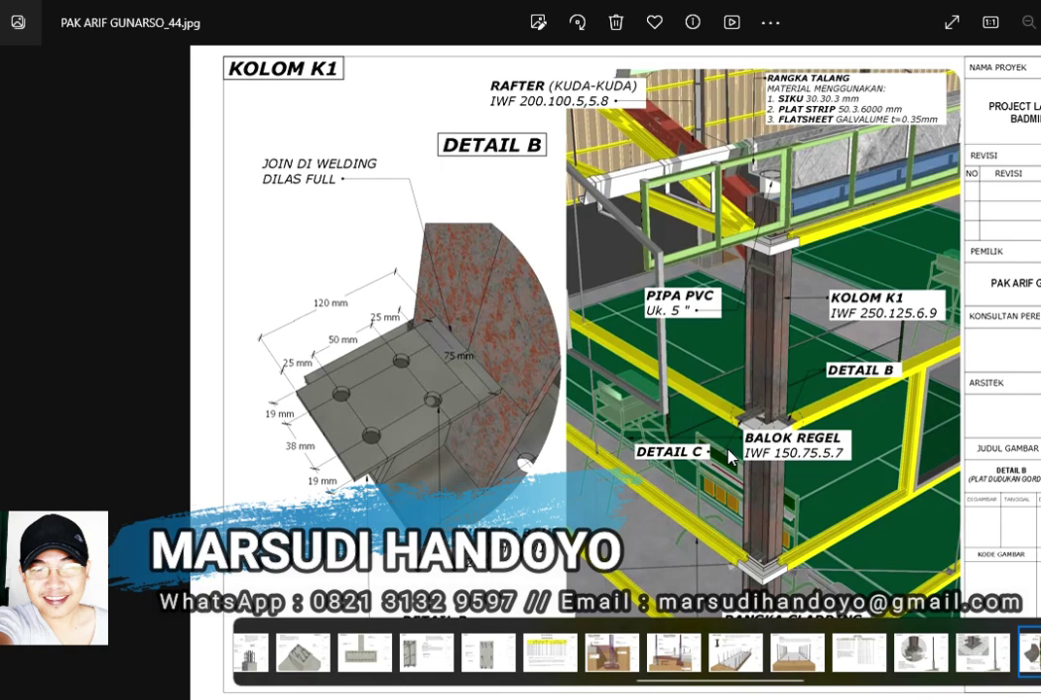
{"action": "key", "text": "Right"}
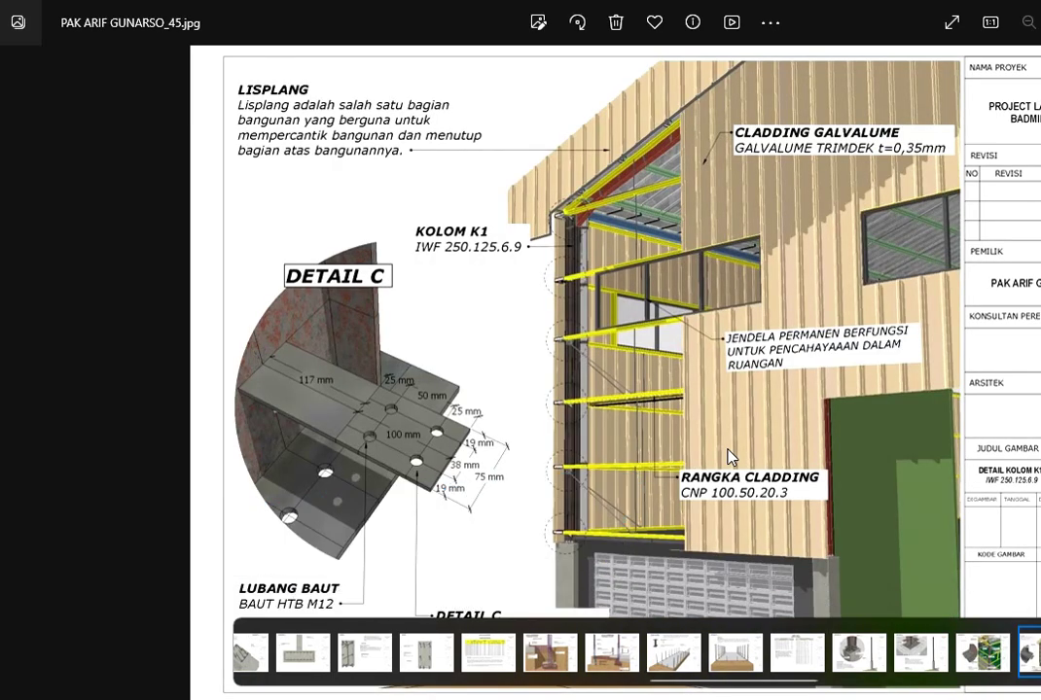
{"action": "key", "text": "Right"}
{"action": "key", "text": "Right"}
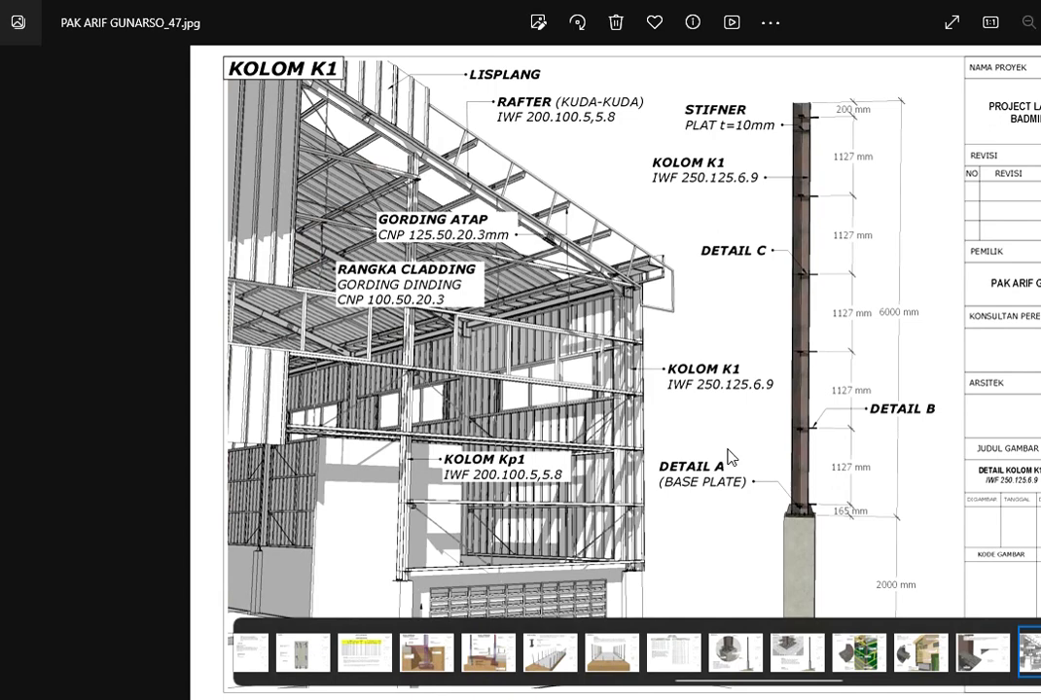
Step past the pedestal and regel beam sheets to sheet 52, the RAFTER (KUDA-KUDA) bracing drawing.
{"action": "key", "text": "Right"}
{"action": "key", "text": "Right"}
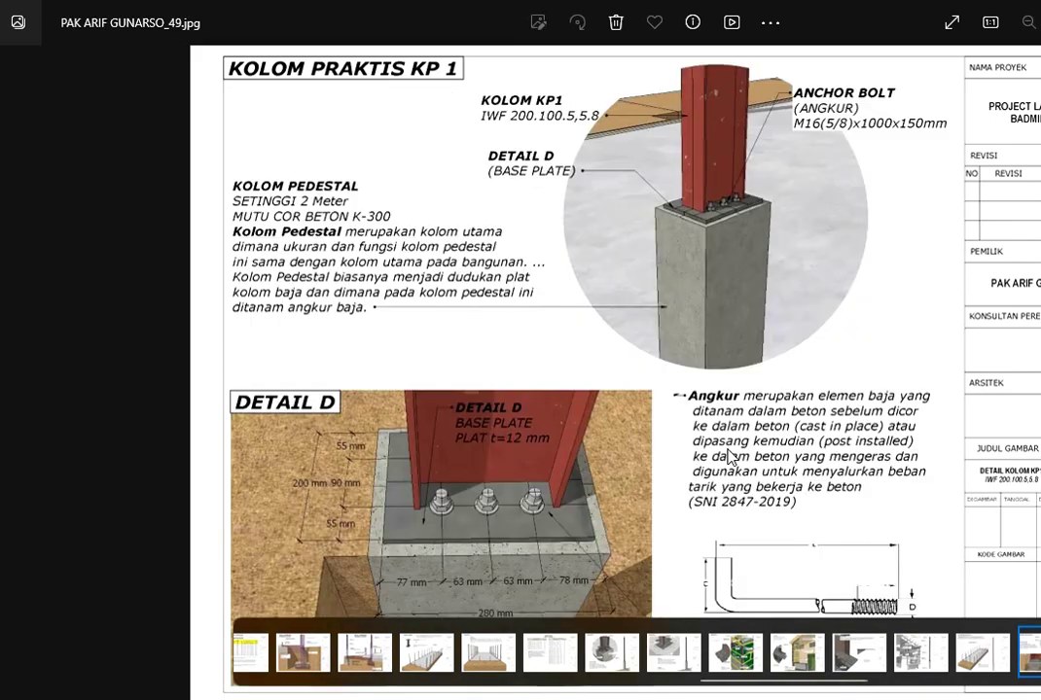
{"action": "key", "text": "Right"}
{"action": "key", "text": "Right"}
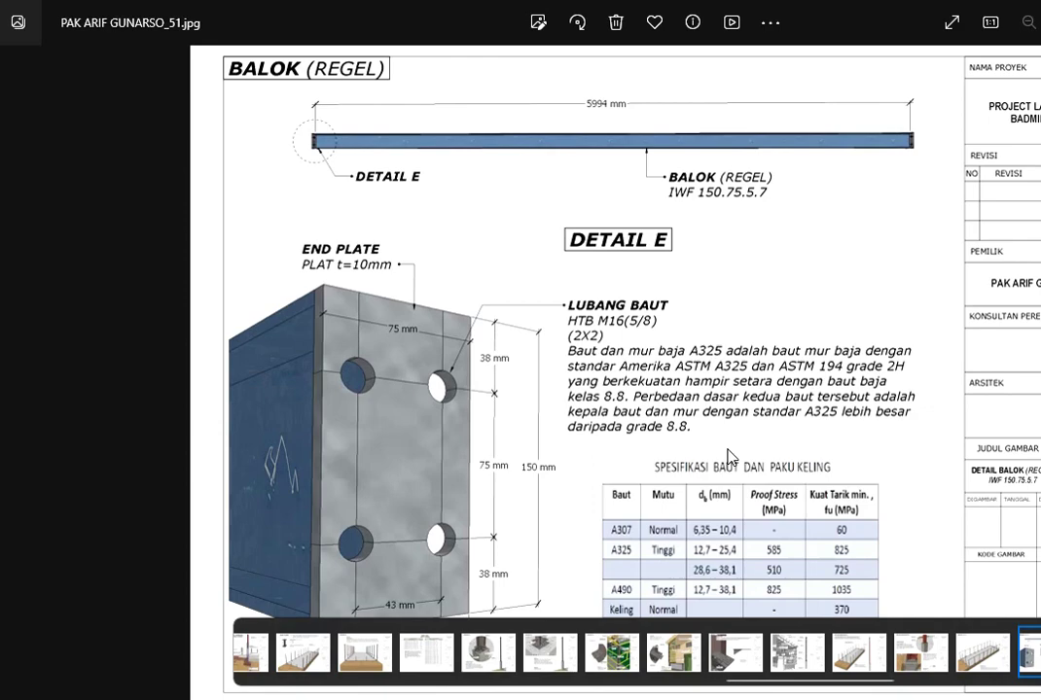
{"action": "key", "text": "Right"}
{"action": "key", "text": "Left"}
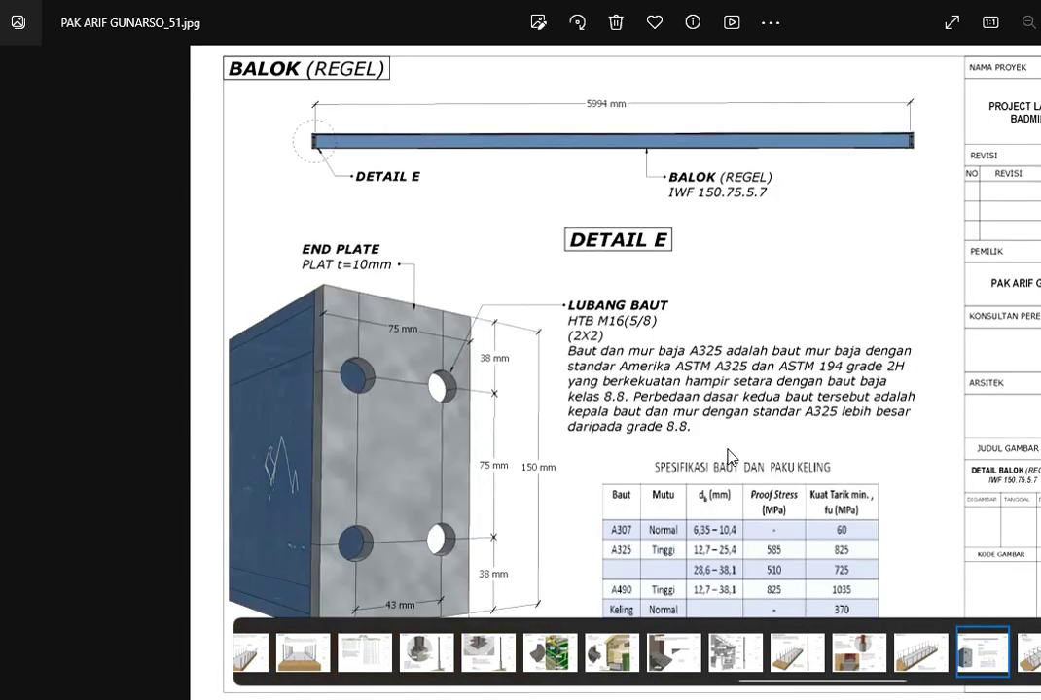
{"action": "key", "text": "Left"}
{"action": "key", "text": "Right"}
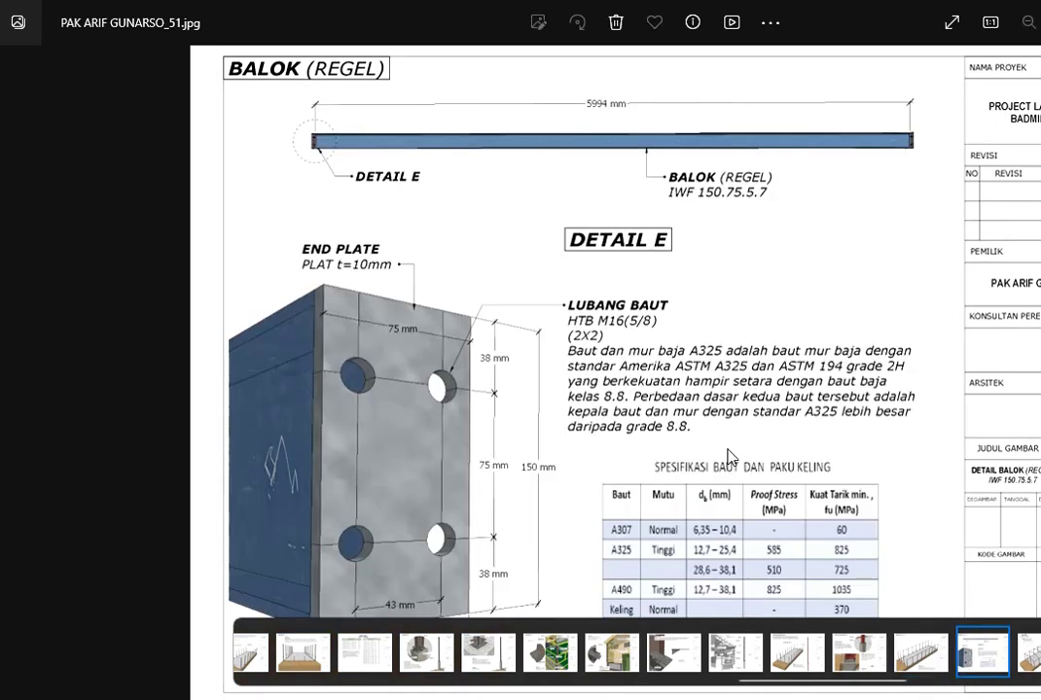
{"action": "key", "text": "Right"}
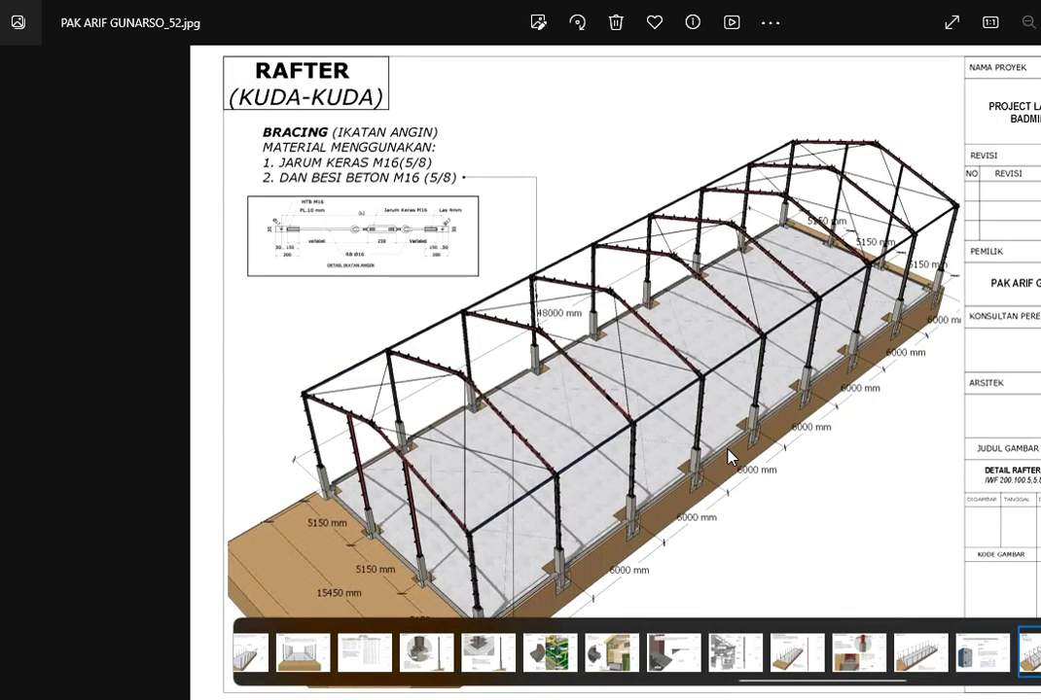
Page through the rafter purlin-seat detail, Detail I and joint plate sheets to the cladding drawing.
{"action": "key", "text": "Right"}
{"action": "key", "text": "Right"}
{"action": "key", "text": "Right"}
{"action": "key", "text": "Right"}
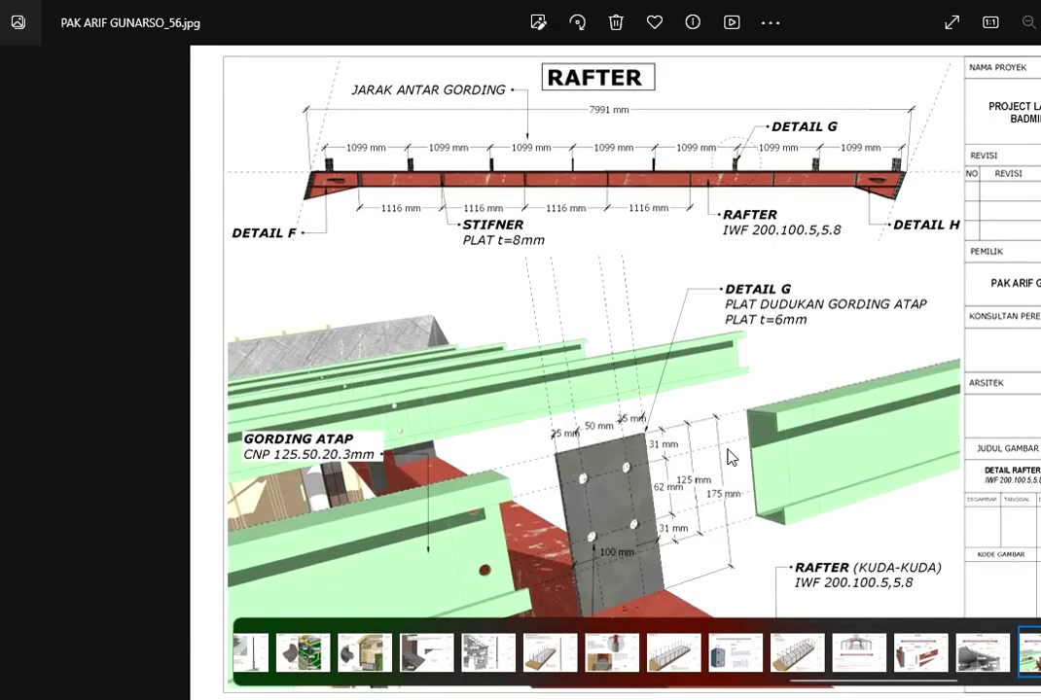
{"action": "key", "text": "Right"}
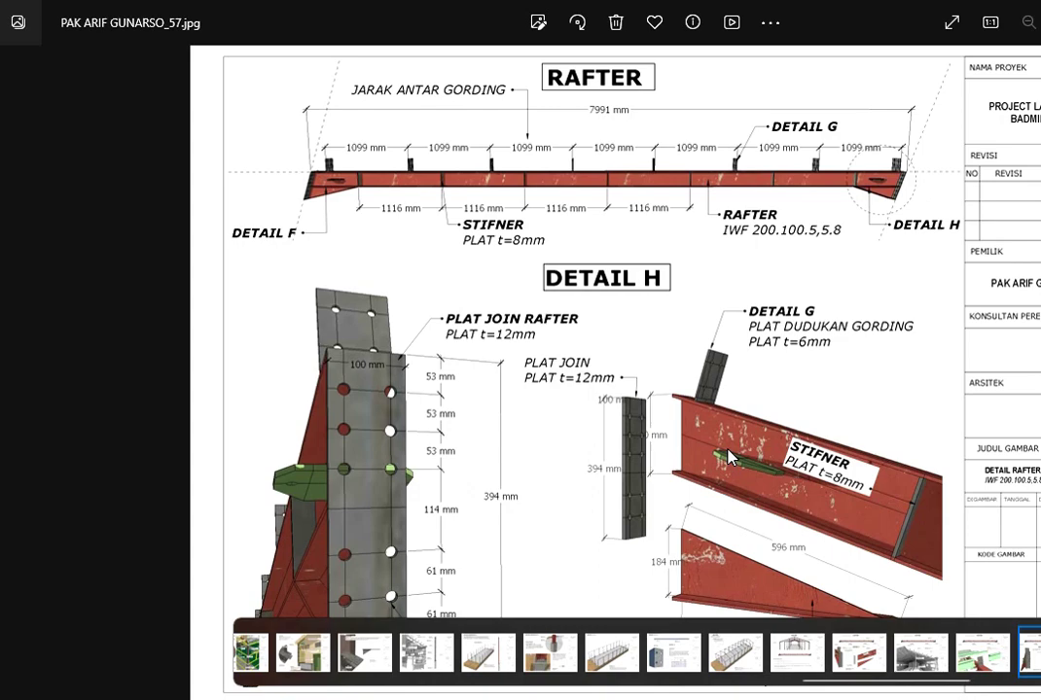
{"action": "key", "text": "Right"}
{"action": "key", "text": "Right"}
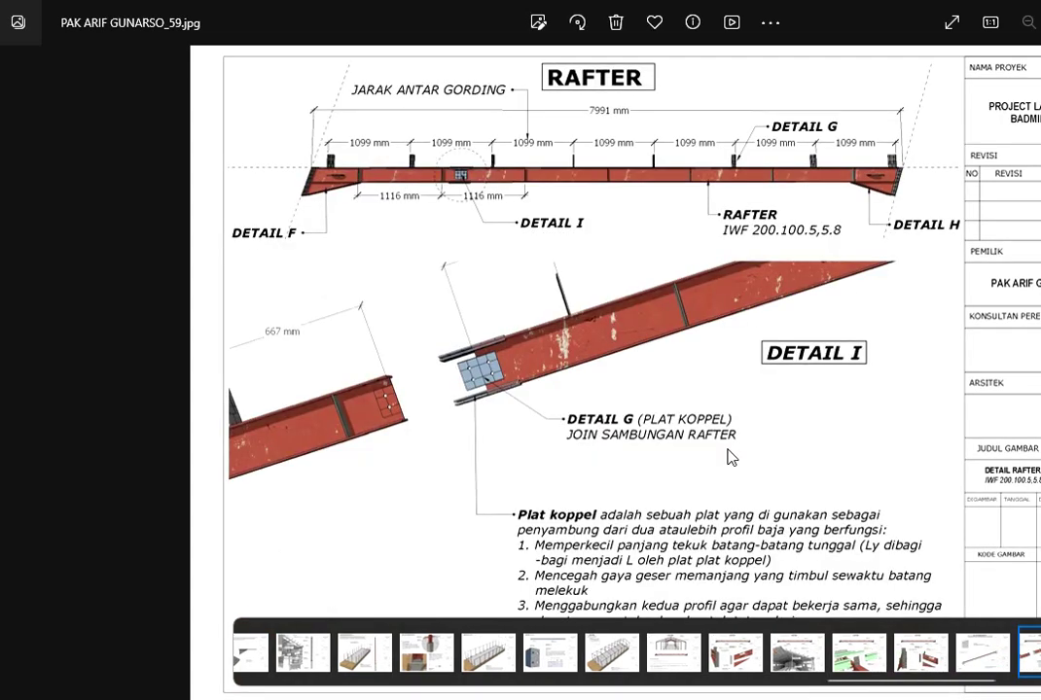
{"action": "key", "text": "Right"}
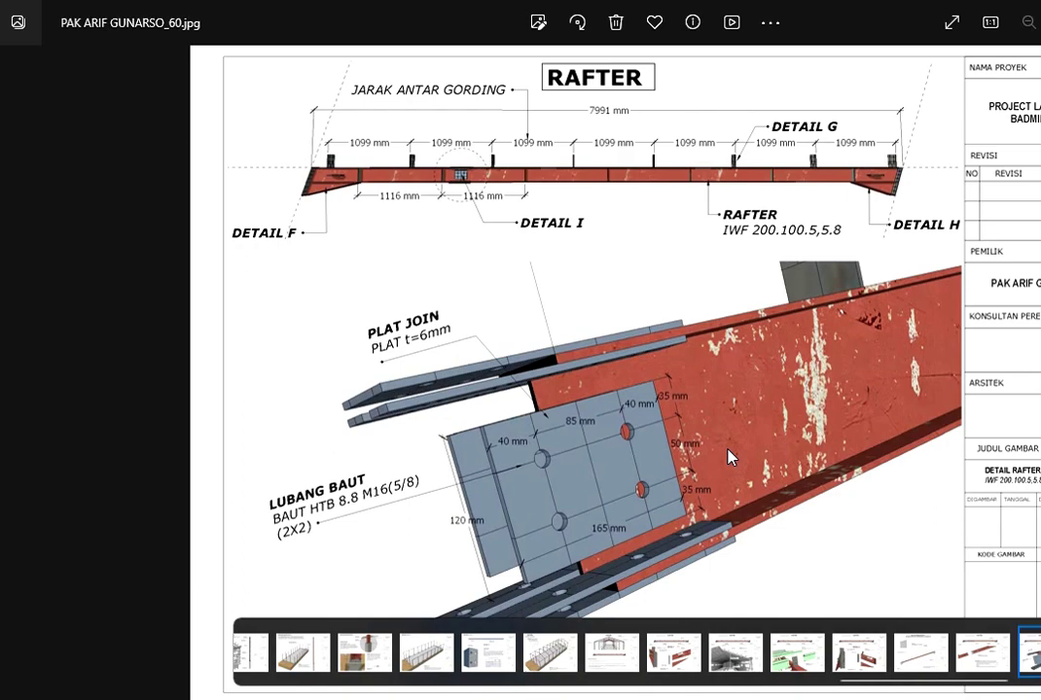
{"action": "key", "text": "Right"}
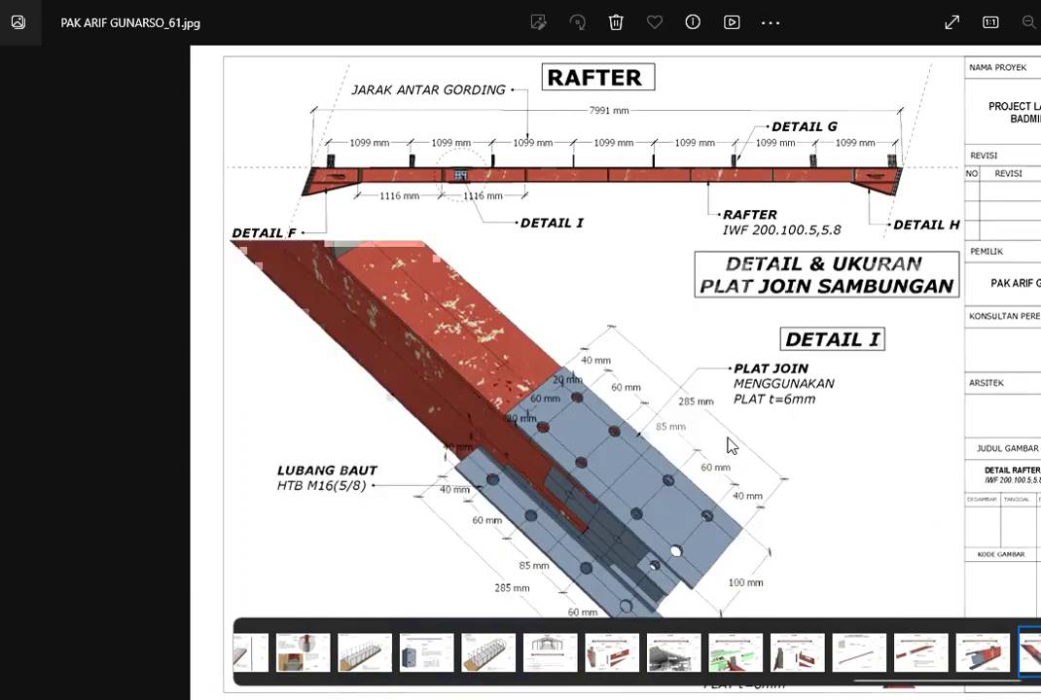
{"action": "key", "text": "Right"}
{"action": "key", "text": "Right"}
{"action": "key", "text": "Right"}
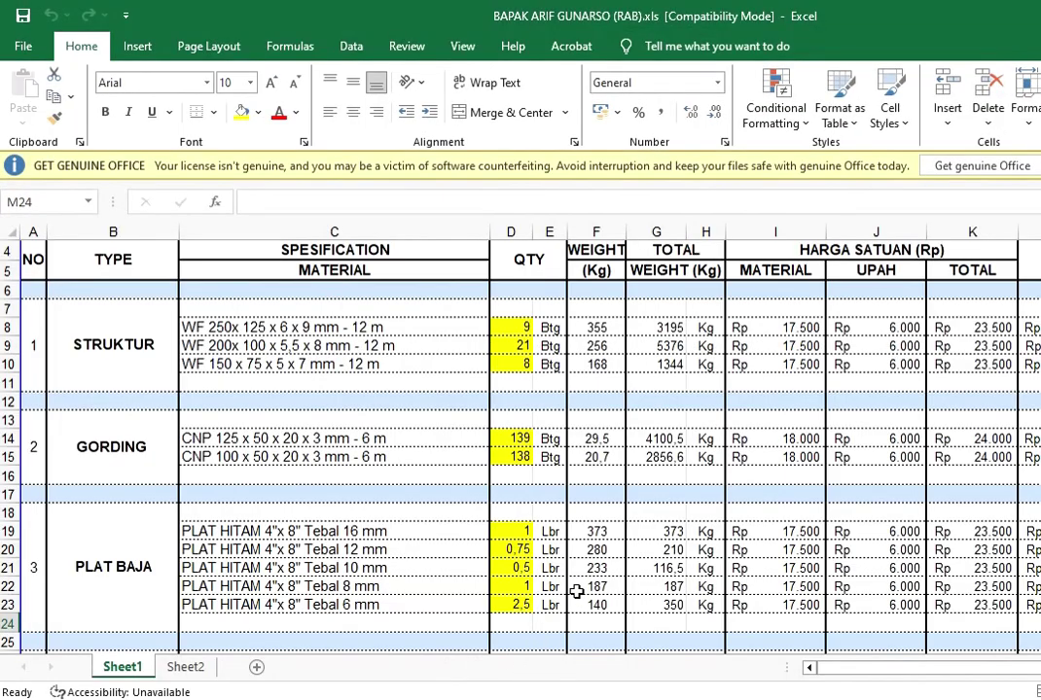
Scroll the RAB sheet up to the Perihal title rows, then back down through the cost table.
{"action": "scroll", "coordinate": [716, 365], "scroll_direction": "up", "scroll_amount": 1}
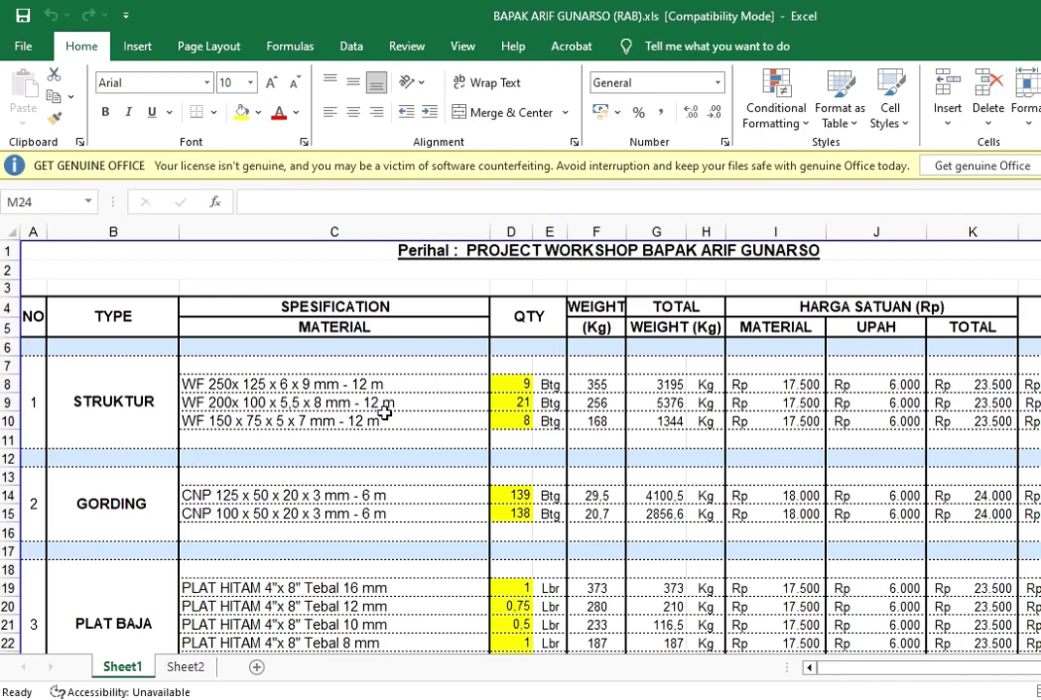
{"action": "scroll", "coordinate": [520, 438], "scroll_direction": "down", "scroll_amount": 2, "text": "ctrl"}
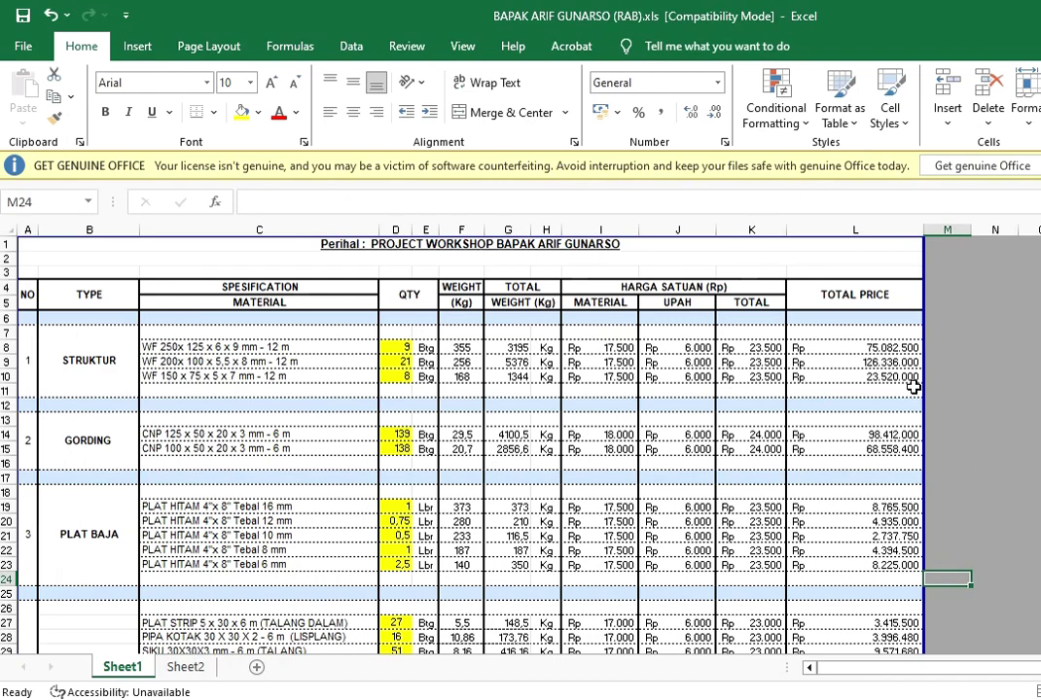
Select the 16 to 8 mm PLAT BAJA cells C19:C22 and paste into them.
{"action": "left_click_drag", "start_coordinate": [276, 551], "coordinate": [276, 504]}
{"action": "key", "text": "ctrl+c"}
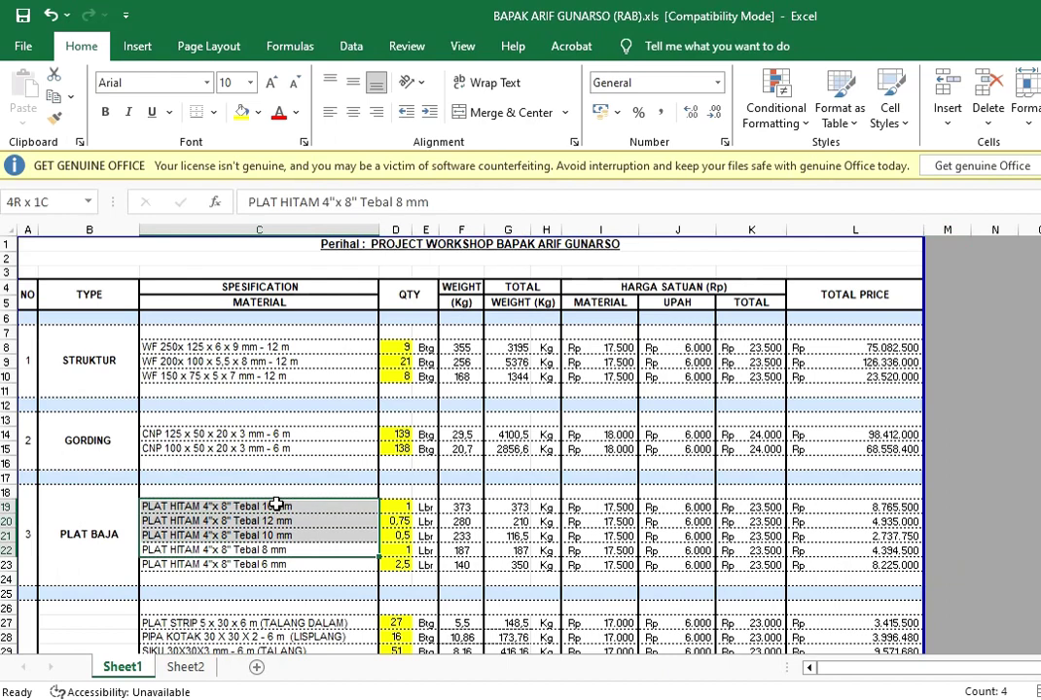
{"action": "scroll", "coordinate": [454, 435], "scroll_direction": "down", "scroll_amount": 1}
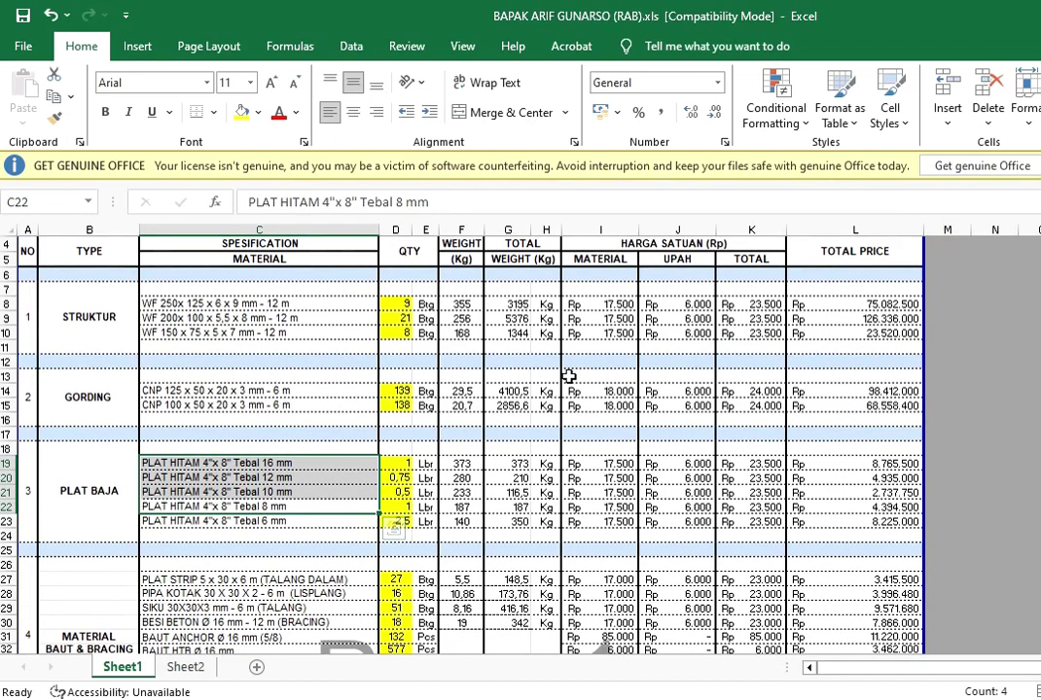
{"action": "key", "text": "ctrl+v"}
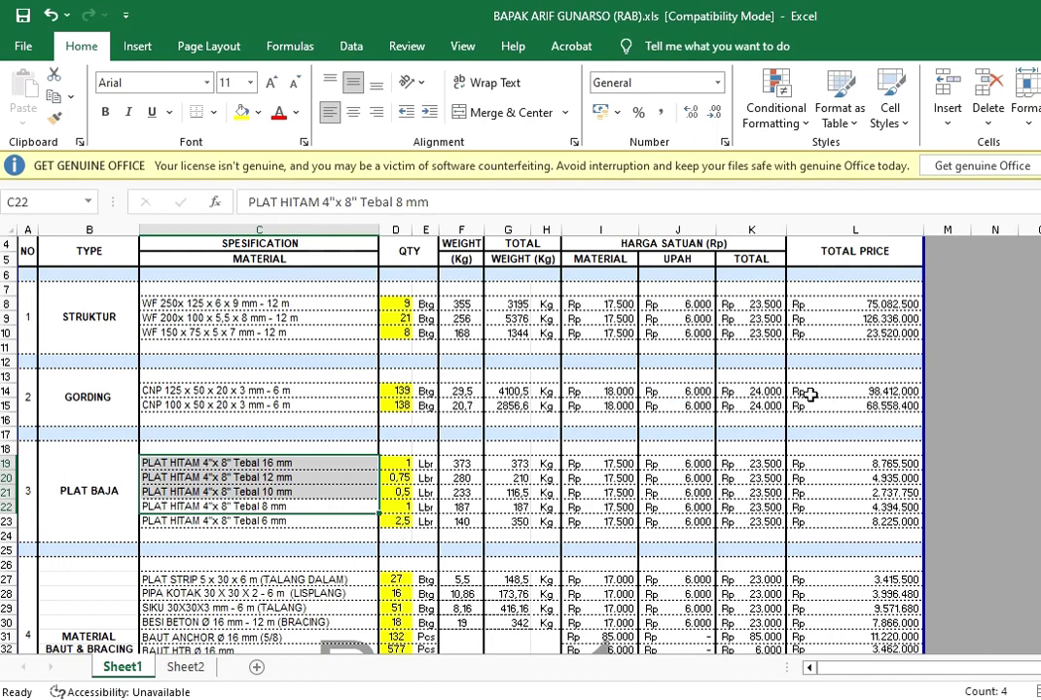
{"action": "scroll", "coordinate": [862, 392], "scroll_direction": "down", "scroll_amount": 1}
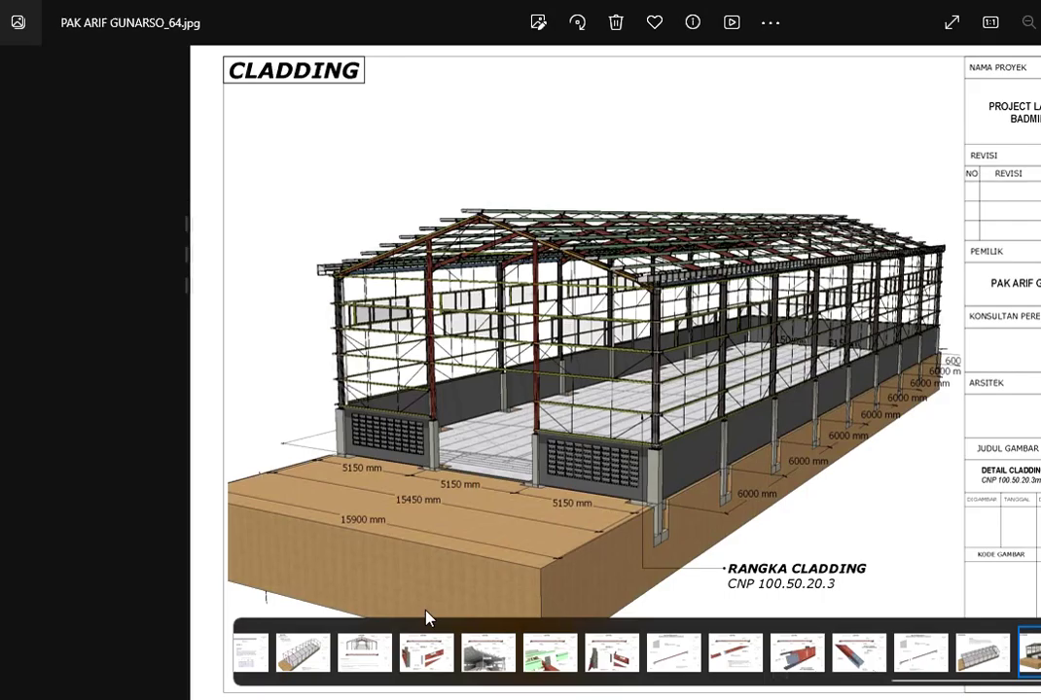
Flip back past rafter Detail I and the purlin-seat sheet to the BALOK (REGEL) drawing, then return to Excel.
{"action": "key", "text": "Left"}
{"action": "key", "text": "Left"}
{"action": "key", "text": "Left"}
{"action": "key", "text": "Left"}
{"action": "key", "text": "Left"}
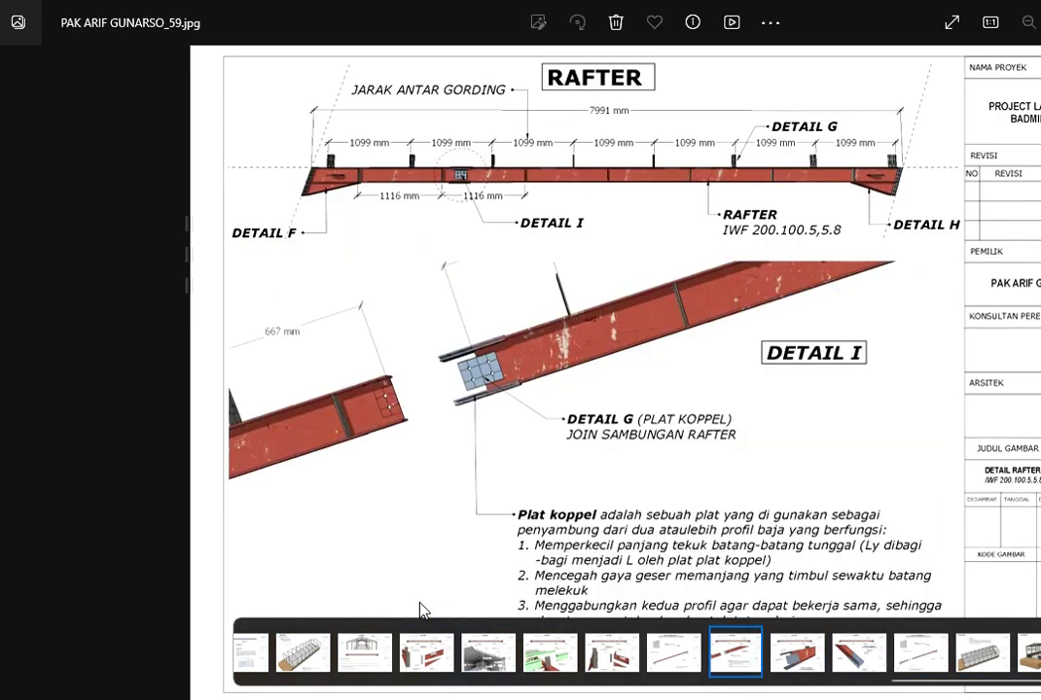
{"action": "key", "text": "Left"}
{"action": "key", "text": "Left"}
{"action": "key", "text": "Left"}
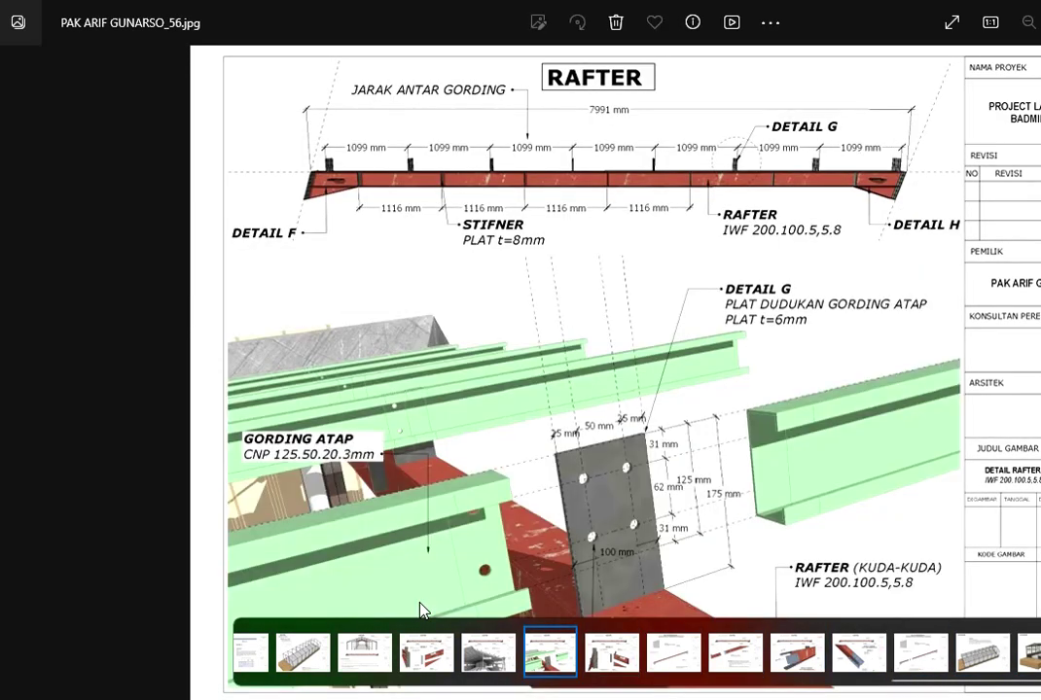
{"action": "key", "text": "Left"}
{"action": "key", "text": "Left"}
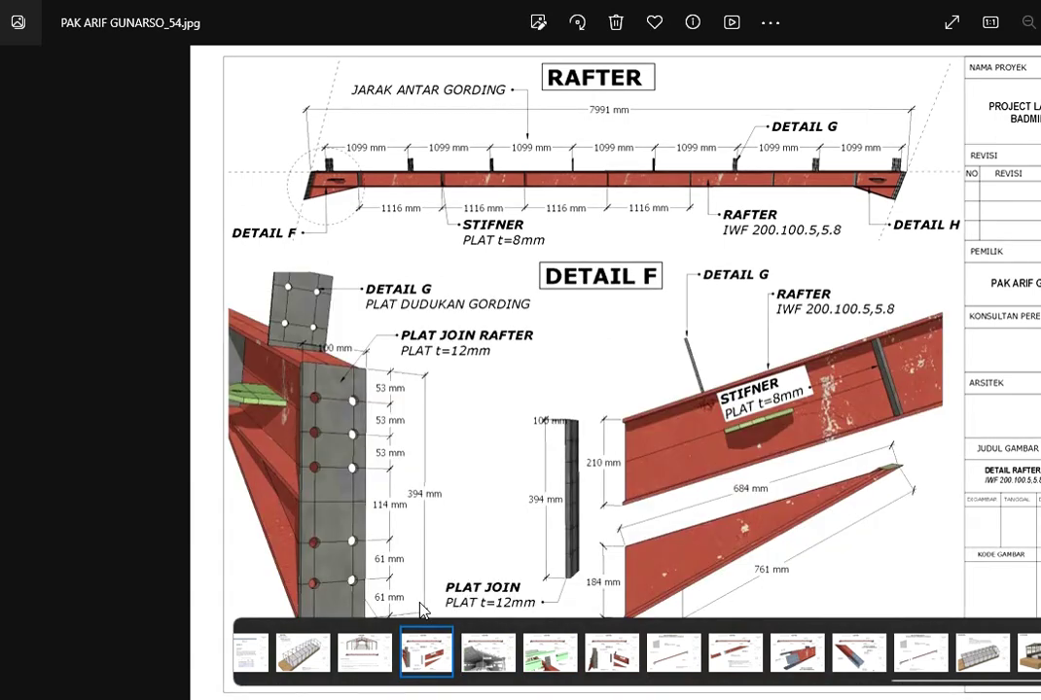
{"action": "key", "text": "Left"}
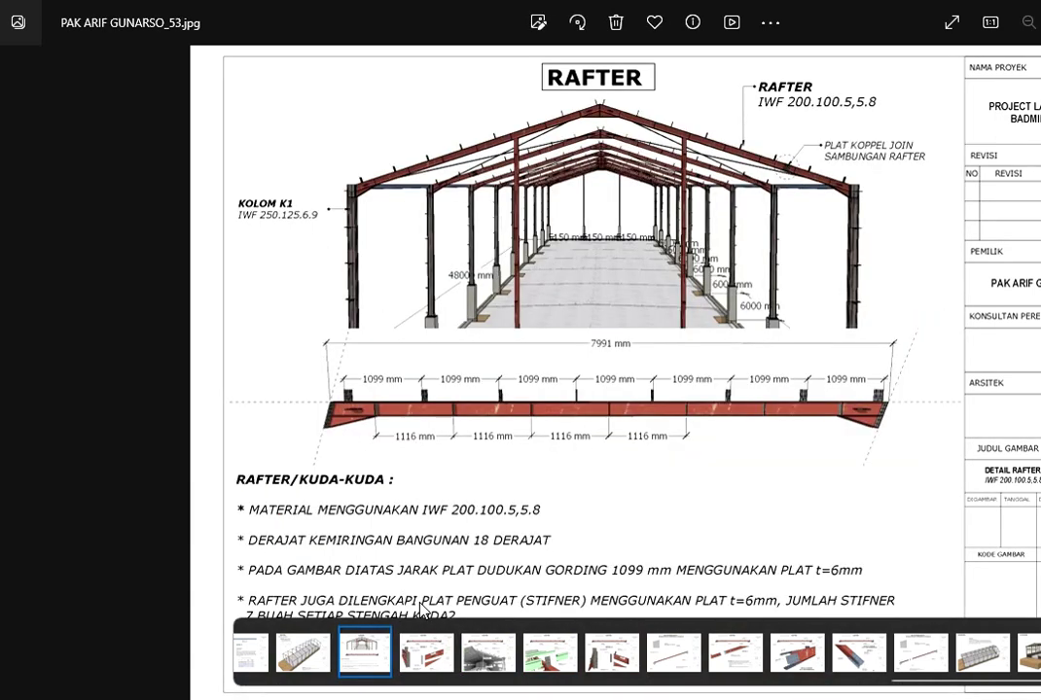
{"action": "key", "text": "Left"}
{"action": "key", "text": "Left"}
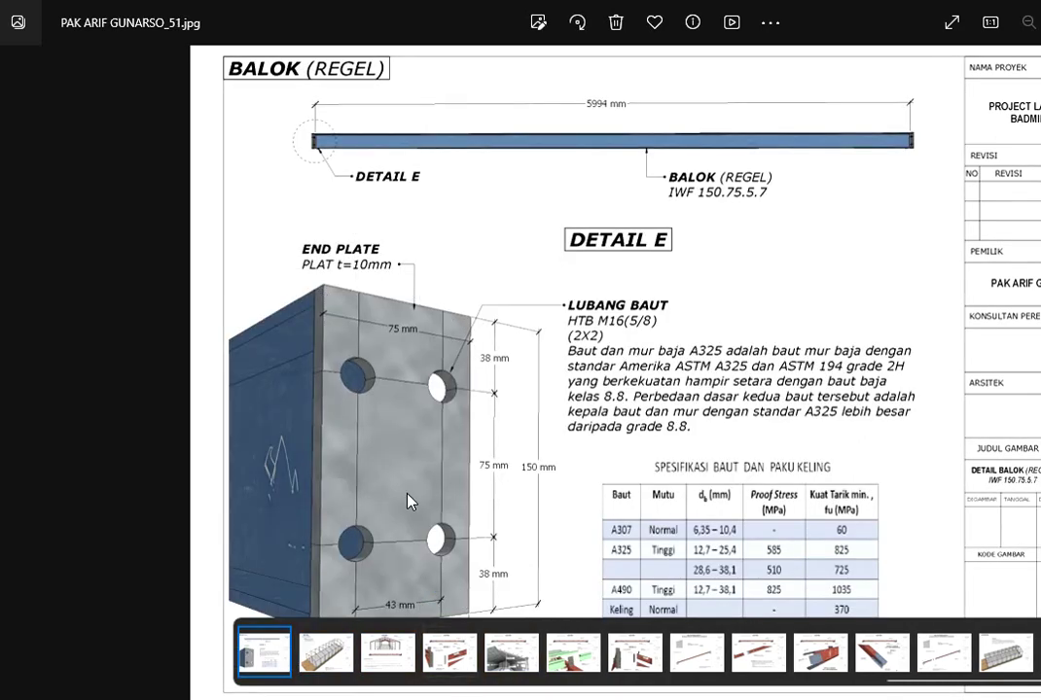
{"action": "key", "text": "alt+Tab"}
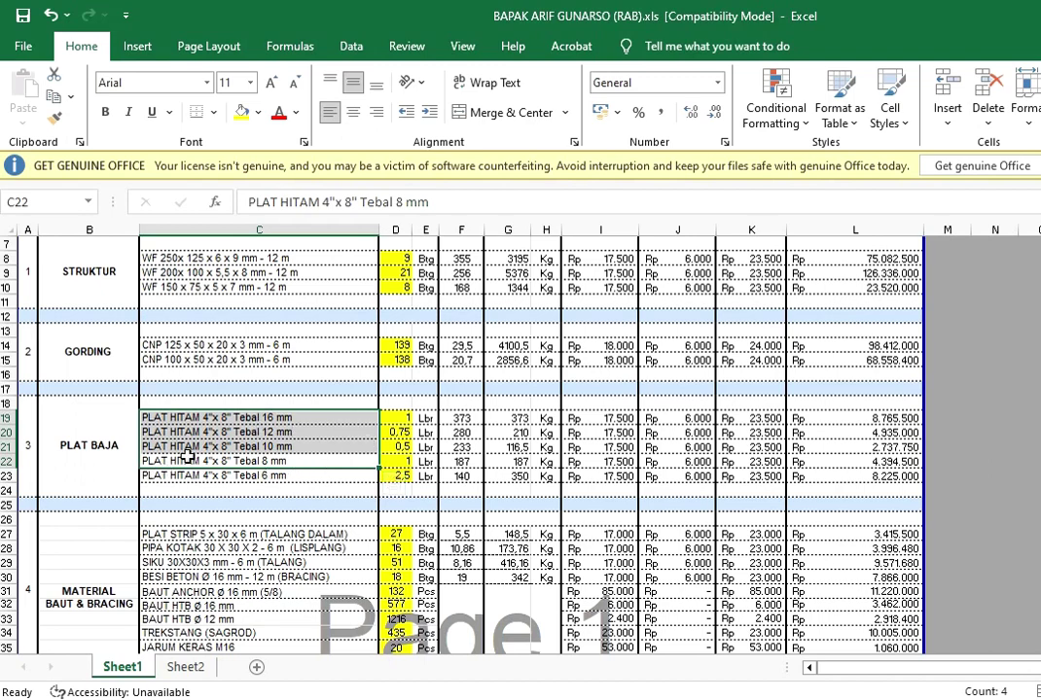
Paste again into the plate cells, review rows 27–39, then return to the regel beam drawing.
{"action": "key", "text": "ctrl+v"}
{"action": "scroll", "coordinate": [356, 414], "scroll_direction": "down", "scroll_amount": 1}
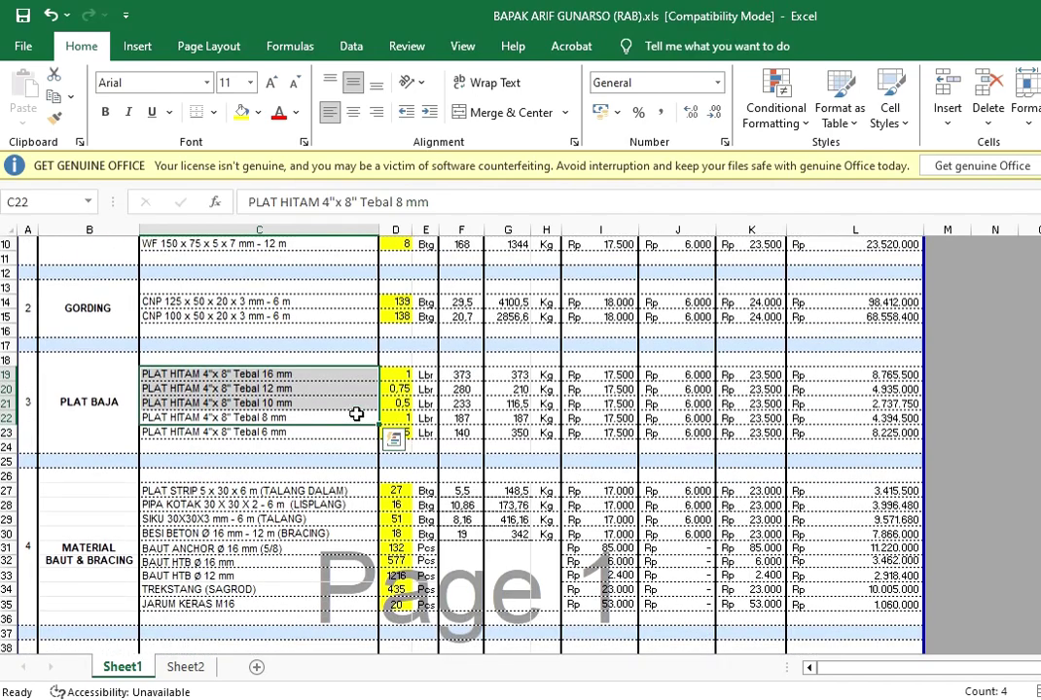
{"action": "scroll", "coordinate": [356, 413], "scroll_direction": "down", "scroll_amount": 1}
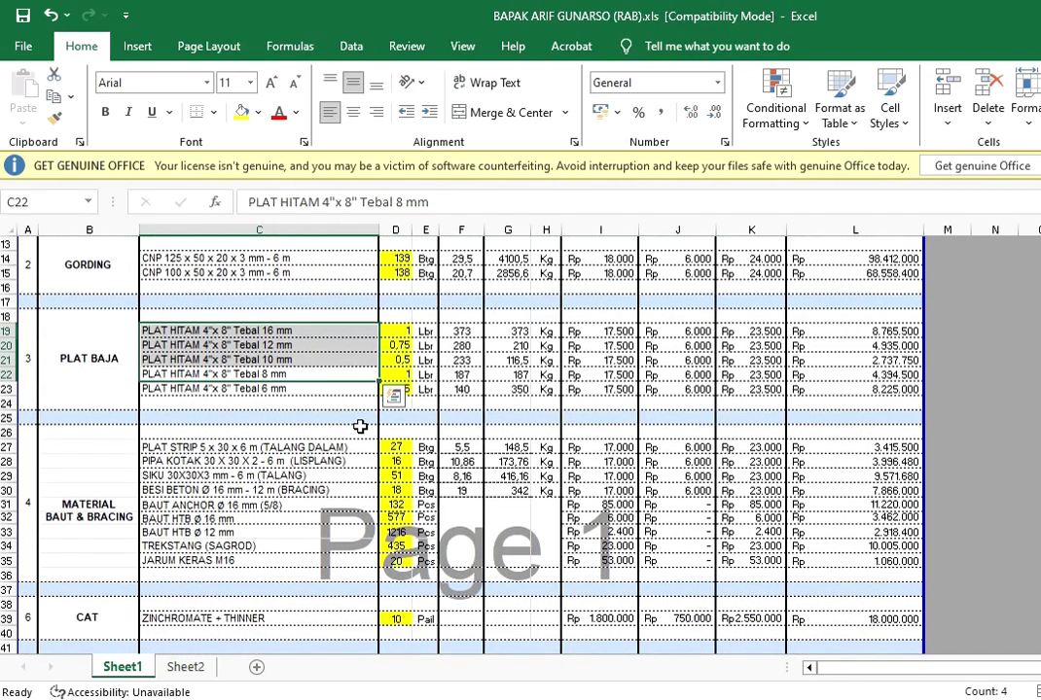
{"action": "scroll", "coordinate": [351, 428], "scroll_direction": "down", "scroll_amount": 1}
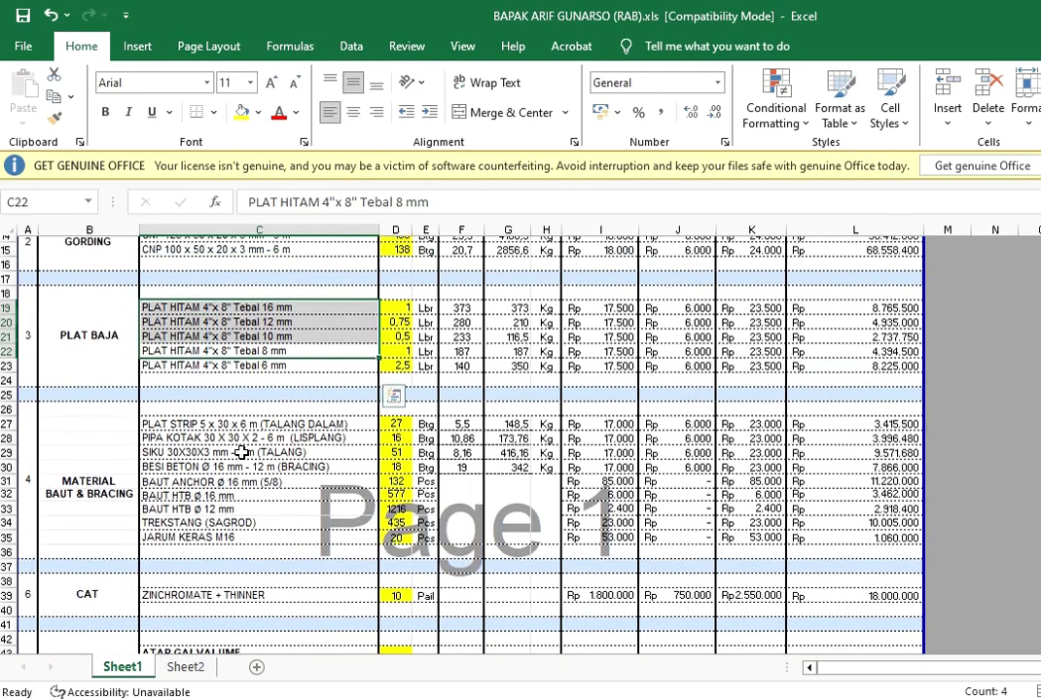
{"action": "scroll", "coordinate": [234, 449], "scroll_direction": "up", "scroll_amount": 1}
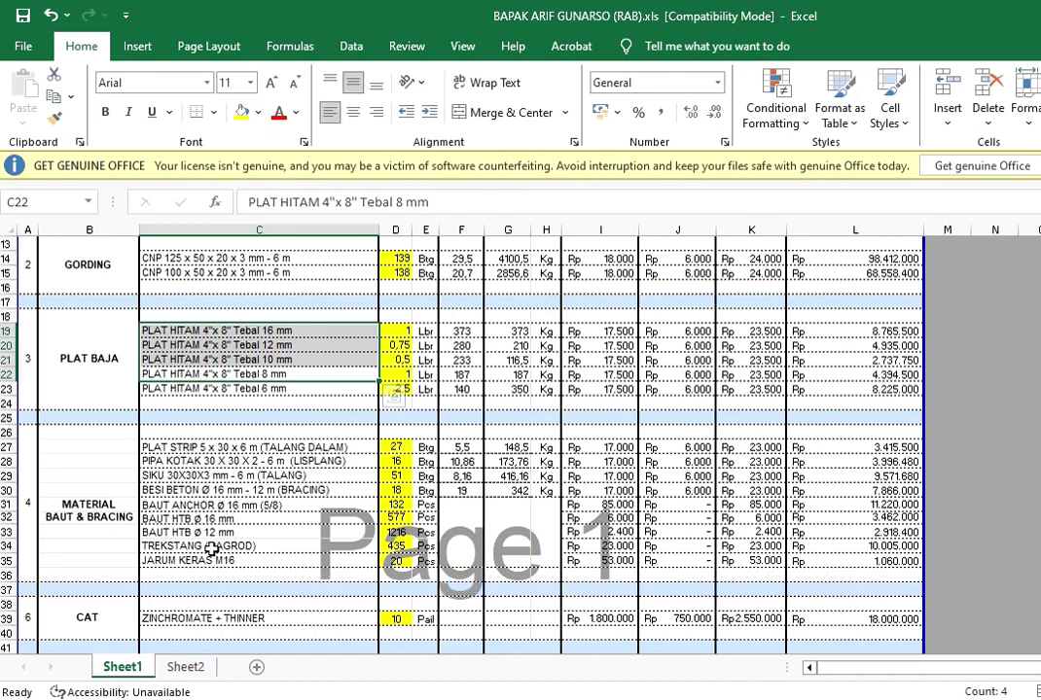
{"action": "key", "text": "alt+Tab"}
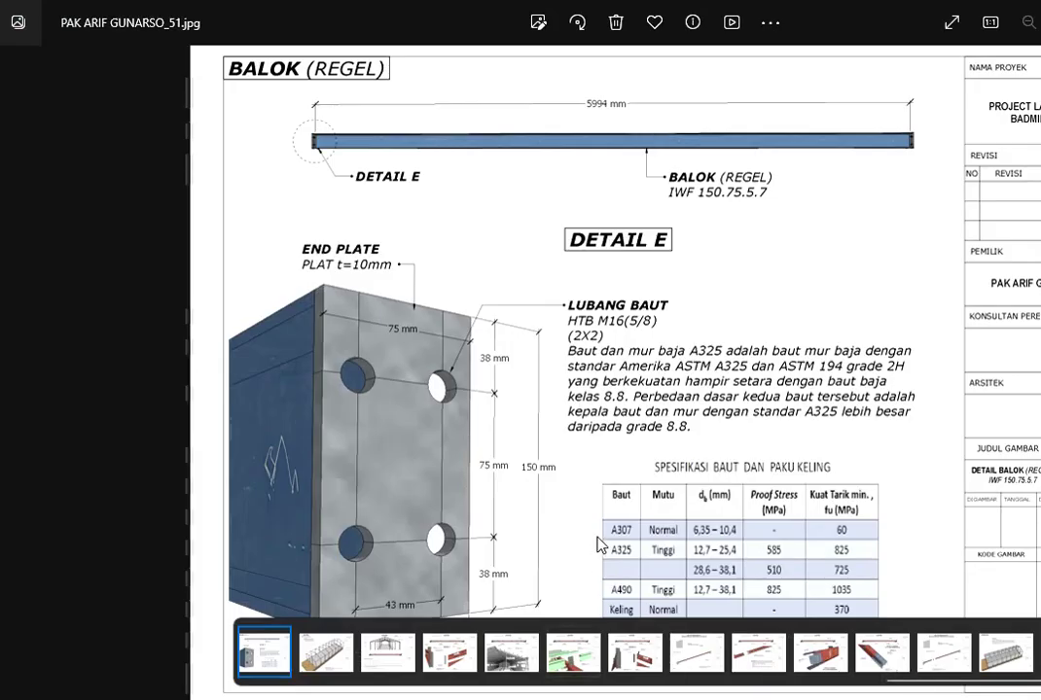
Bring up the roof framing drawings with trekstang and bracing, including sheet 11.
{"action": "scroll", "coordinate": [409, 665], "scroll_direction": "up", "scroll_amount": 3}
{"action": "scroll", "coordinate": [408, 664], "scroll_direction": "up", "scroll_amount": 3}
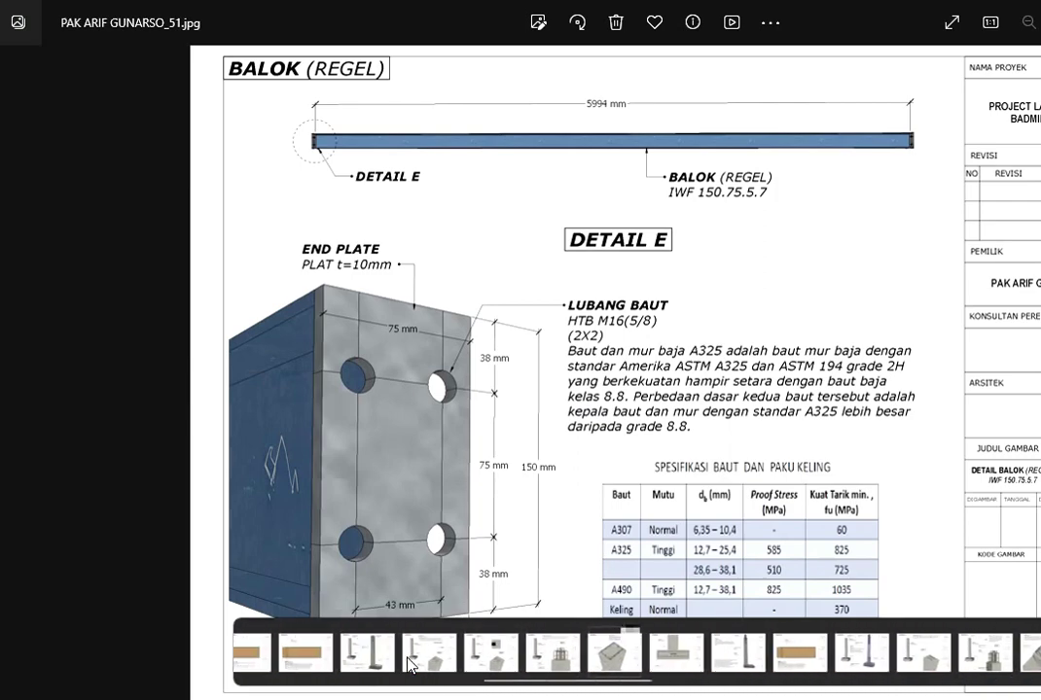
{"action": "scroll", "coordinate": [408, 664], "scroll_direction": "up", "scroll_amount": 3}
{"action": "scroll", "coordinate": [409, 664], "scroll_direction": "up", "scroll_amount": 3}
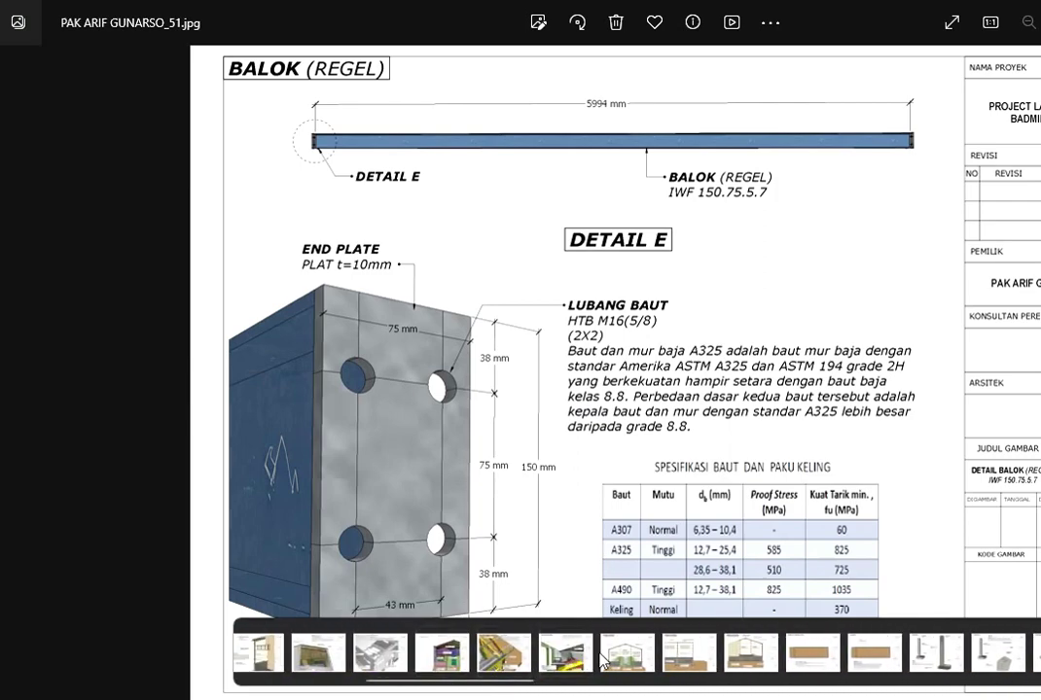
{"action": "left_click", "coordinate": [391, 664]}
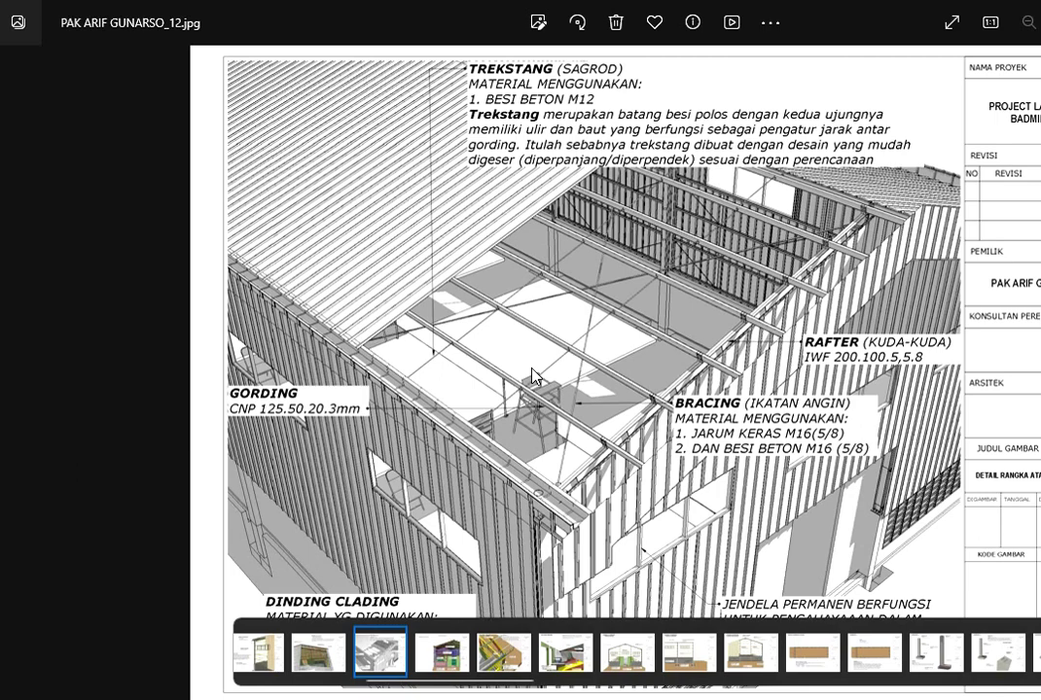
{"action": "key", "text": "Left"}
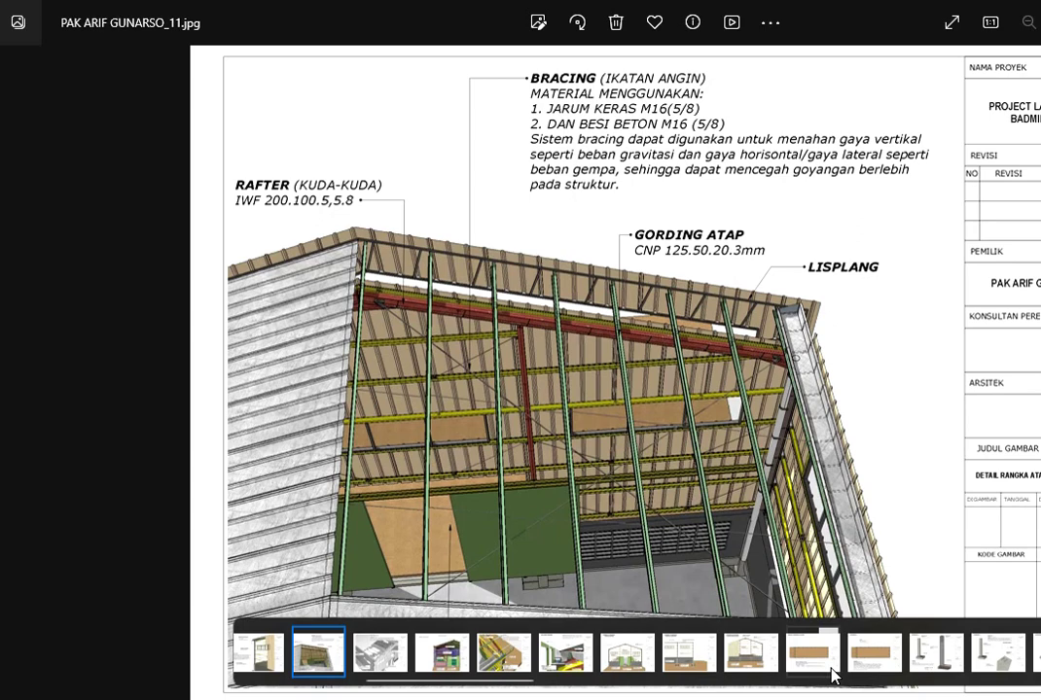
Open sheet 52, the RAFTER (KUDA-KUDA) frame drawing with its M16 bracing detail.
{"action": "scroll", "coordinate": [832, 676], "scroll_direction": "down", "scroll_amount": 1}
{"action": "scroll", "coordinate": [832, 677], "scroll_direction": "down", "scroll_amount": 2}
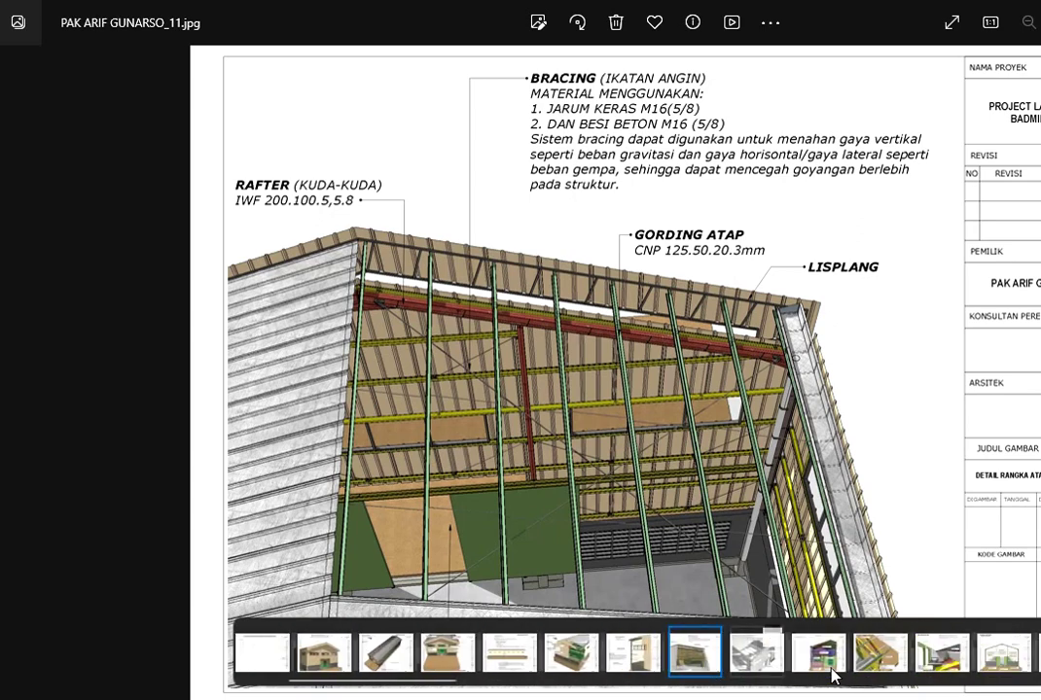
{"action": "scroll", "coordinate": [832, 676], "scroll_direction": "down", "scroll_amount": 2}
{"action": "scroll", "coordinate": [831, 676], "scroll_direction": "down", "scroll_amount": 2}
{"action": "scroll", "coordinate": [832, 676], "scroll_direction": "down", "scroll_amount": 2}
{"action": "scroll", "coordinate": [831, 676], "scroll_direction": "down", "scroll_amount": 2}
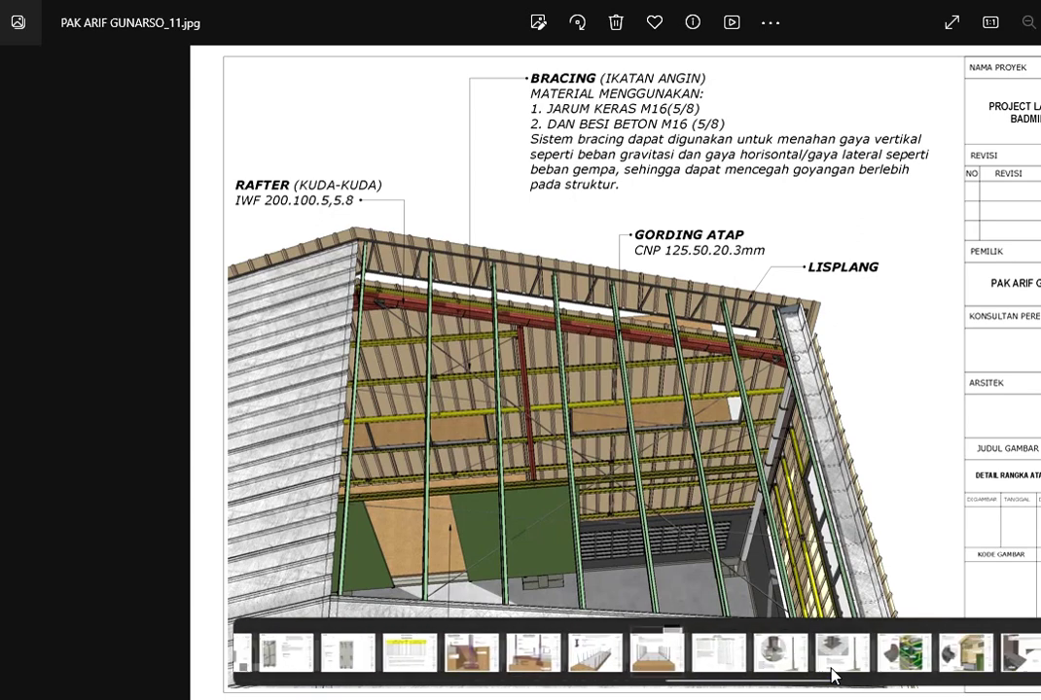
{"action": "scroll", "coordinate": [832, 676], "scroll_direction": "down", "scroll_amount": 2}
{"action": "scroll", "coordinate": [832, 676], "scroll_direction": "down", "scroll_amount": 2}
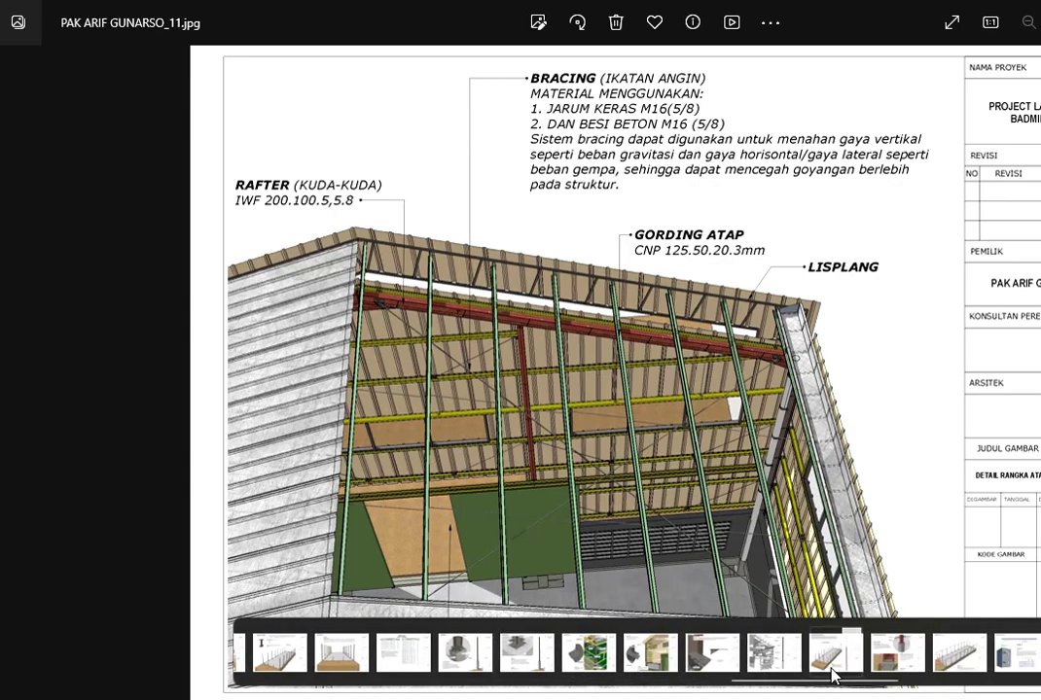
{"action": "scroll", "coordinate": [832, 675], "scroll_direction": "down", "scroll_amount": 2}
{"action": "scroll", "coordinate": [832, 675], "scroll_direction": "down", "scroll_amount": 2}
{"action": "left_click", "coordinate": [830, 649]}
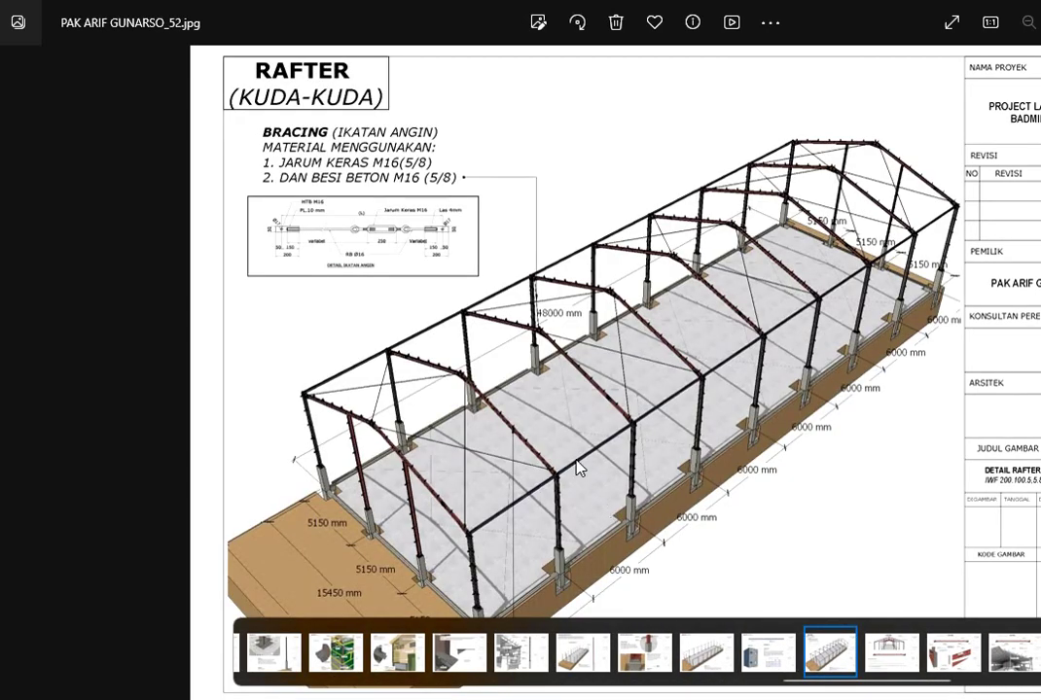
Zoom into the rafter drawing, then bring up the RAB sheet at its PLAT BAJA rows.
{"action": "scroll", "coordinate": [495, 331], "scroll_direction": "up", "scroll_amount": 2}
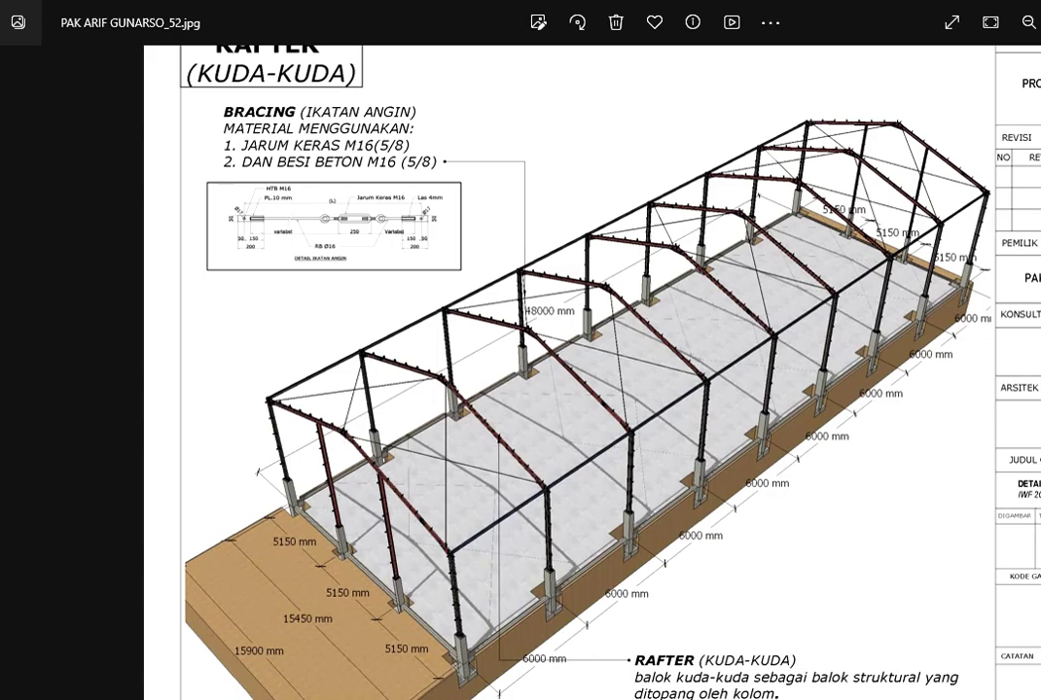
{"action": "scroll", "coordinate": [681, 453], "scroll_direction": "down", "scroll_amount": 1}
{"action": "scroll", "coordinate": [680, 453], "scroll_direction": "down", "scroll_amount": 1}
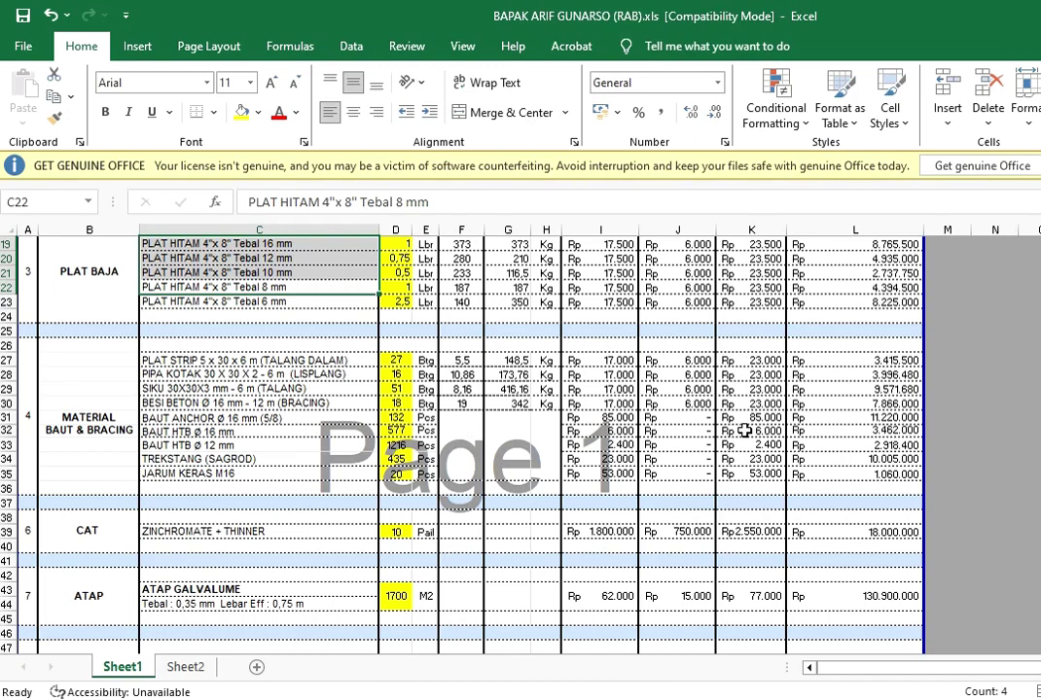
Scroll the RAB sheet down to row 52's TOTAL of Rp 637.056.710.
{"action": "scroll", "coordinate": [734, 430], "scroll_direction": "down", "scroll_amount": 1}
{"action": "scroll", "coordinate": [609, 423], "scroll_direction": "down", "scroll_amount": 1}
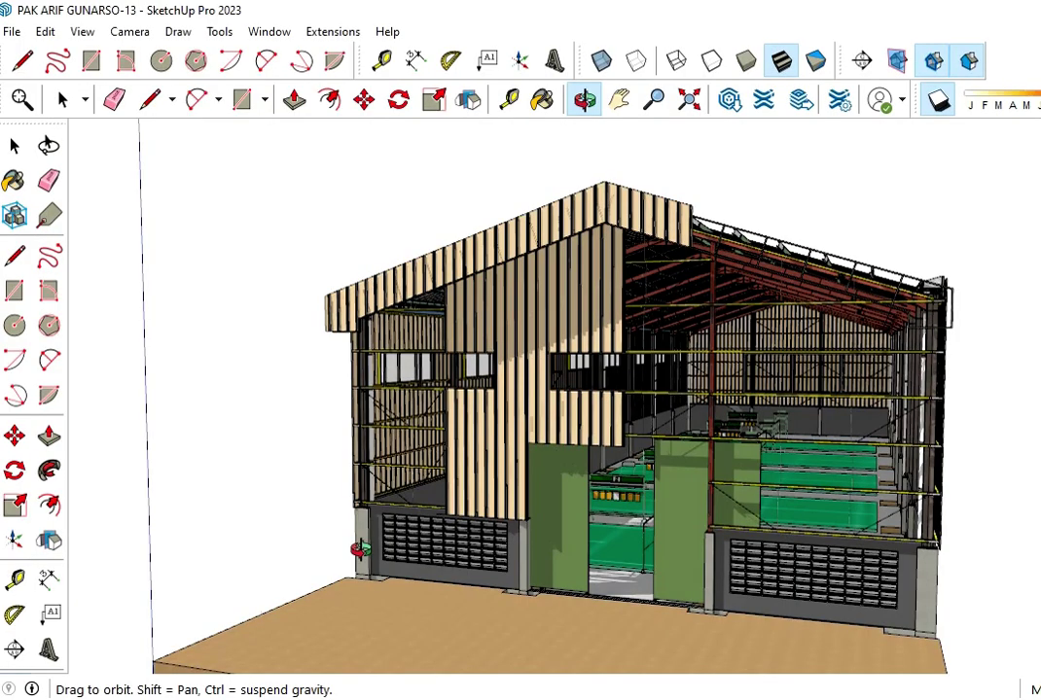
{"action": "scroll", "coordinate": [384, 531], "scroll_direction": "up", "scroll_amount": 3}
Orbit the hall model from its long side round to the gable end and doors, adjusting zoom.
{"action": "left_click_drag", "start_coordinate": [384, 530], "coordinate": [619, 498]}
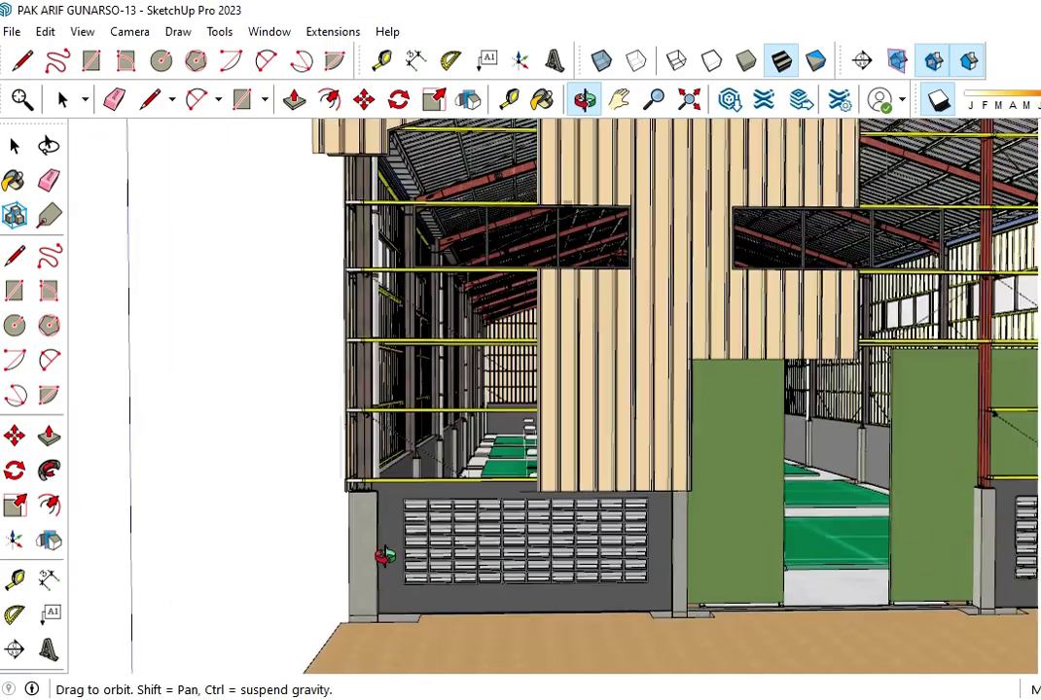
{"action": "left_click_drag", "start_coordinate": [620, 498], "coordinate": [307, 387]}
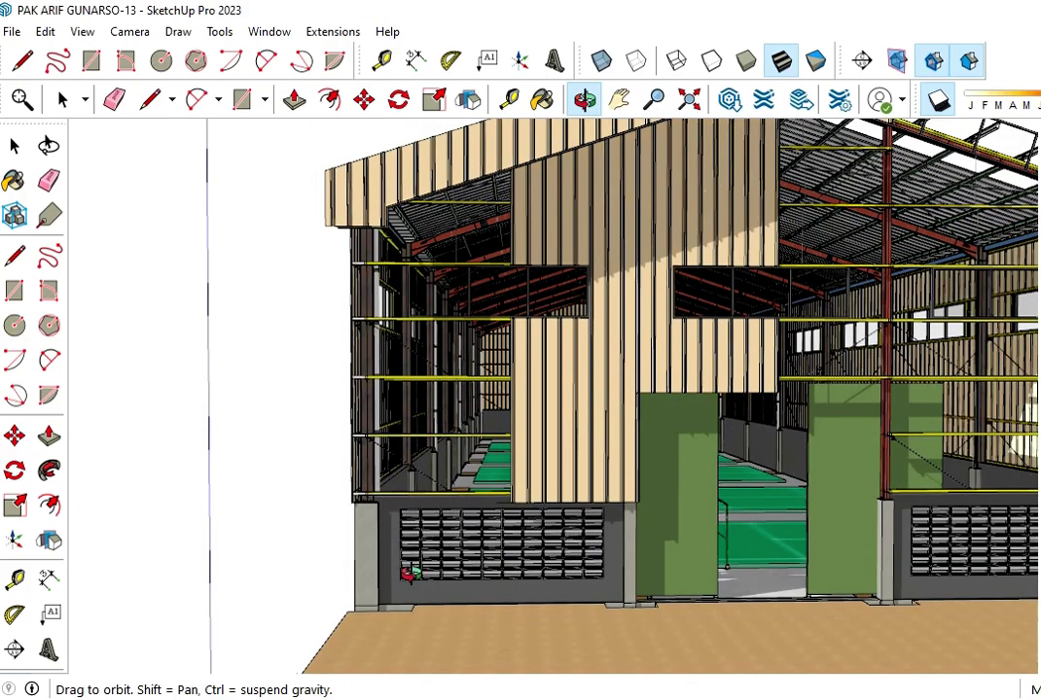
{"action": "scroll", "coordinate": [330, 516], "scroll_direction": "down", "scroll_amount": 5}
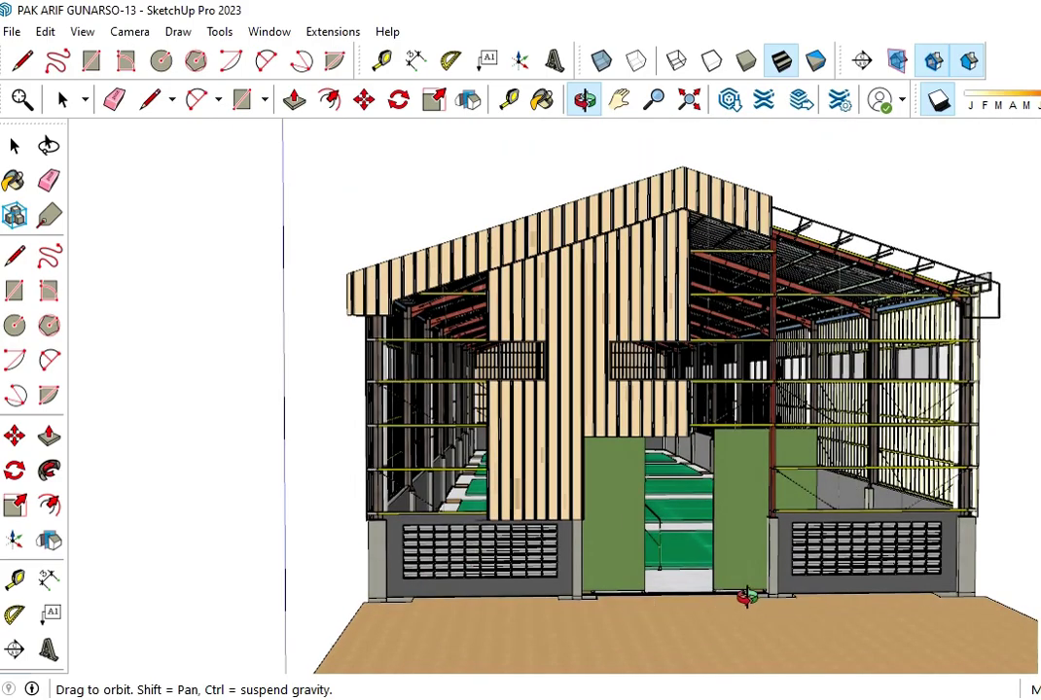
{"action": "scroll", "coordinate": [820, 561], "scroll_direction": "up", "scroll_amount": 2}
{"action": "scroll", "coordinate": [672, 555], "scroll_direction": "up", "scroll_amount": 3}
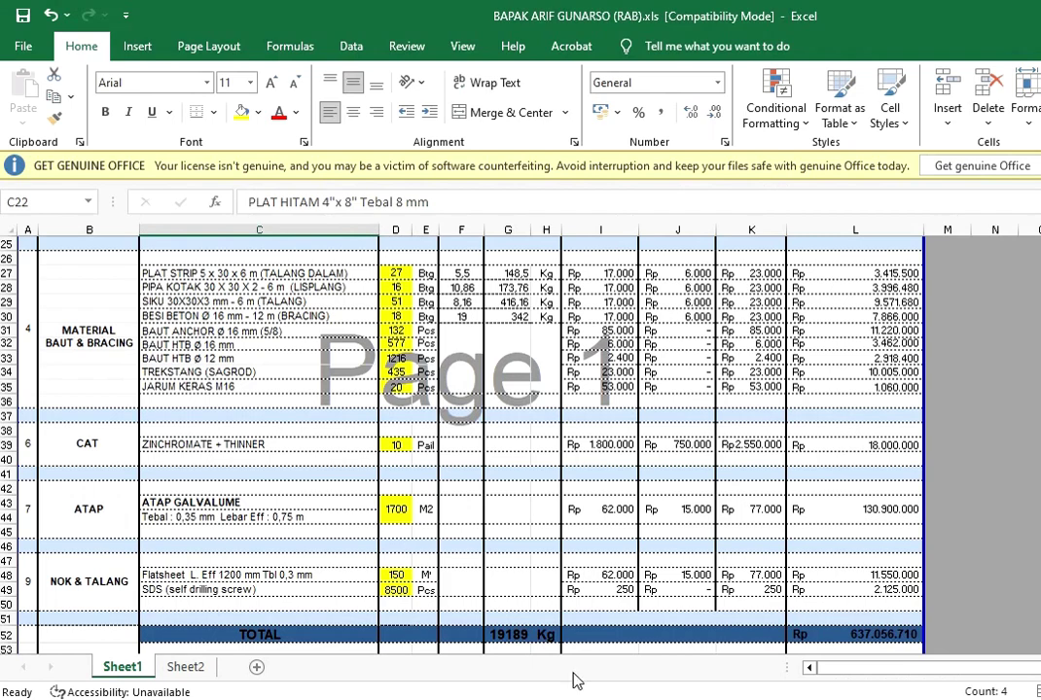
Scroll through RAB rows 22–63 covering bolts, paint, roofing, ridge and the TOTAL.
{"action": "scroll", "coordinate": [777, 487], "scroll_direction": "down", "scroll_amount": 1}
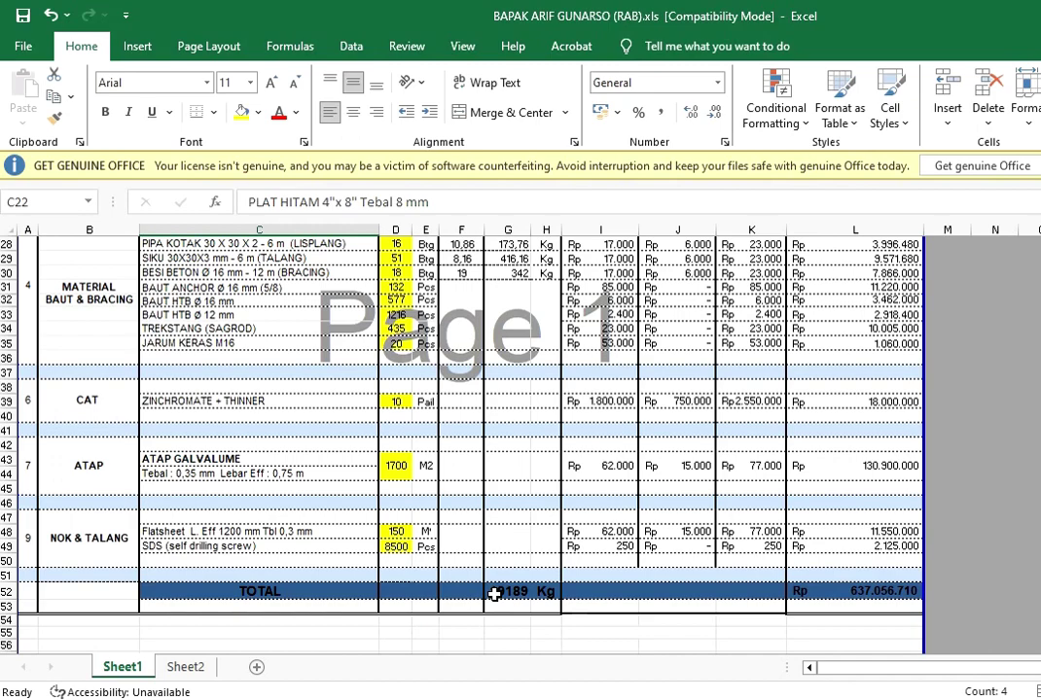
{"action": "scroll", "coordinate": [495, 595], "scroll_direction": "up", "scroll_amount": 1}
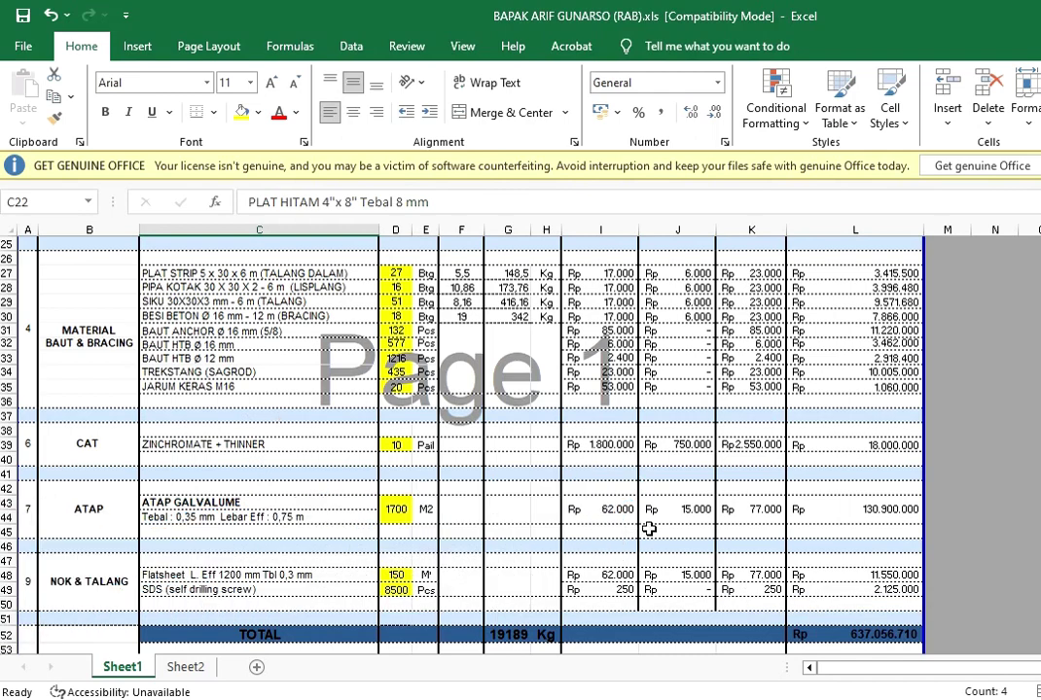
{"action": "scroll", "coordinate": [649, 528], "scroll_direction": "up", "scroll_amount": 1}
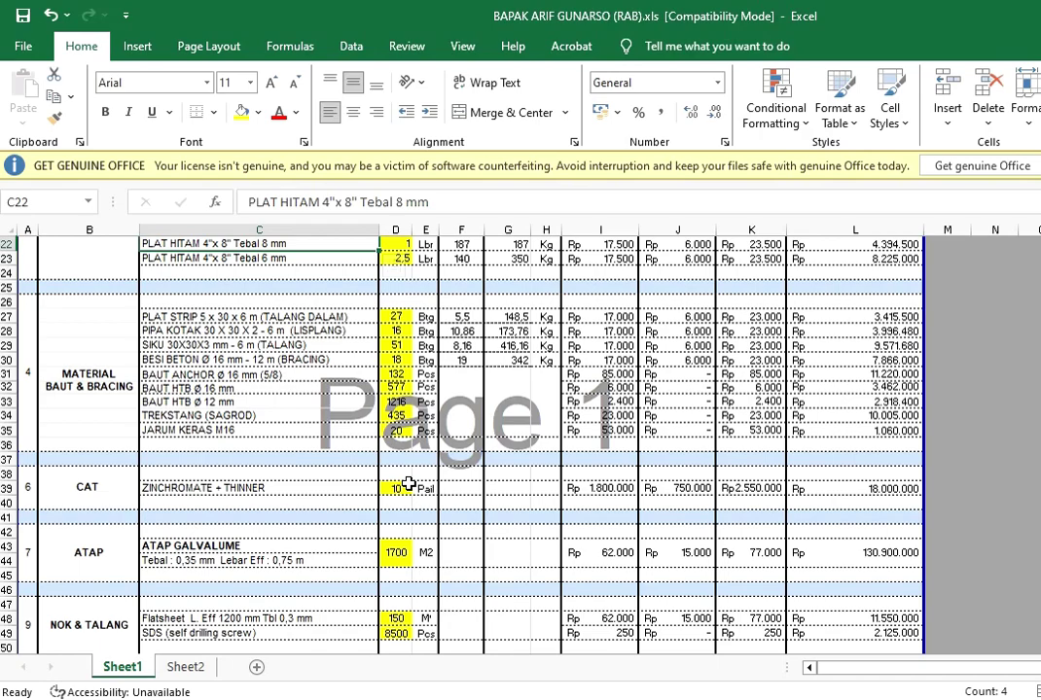
{"action": "scroll", "coordinate": [409, 483], "scroll_direction": "up", "scroll_amount": 1}
{"action": "scroll", "coordinate": [407, 481], "scroll_direction": "down", "scroll_amount": 4}
{"action": "scroll", "coordinate": [409, 493], "scroll_direction": "down", "scroll_amount": 1}
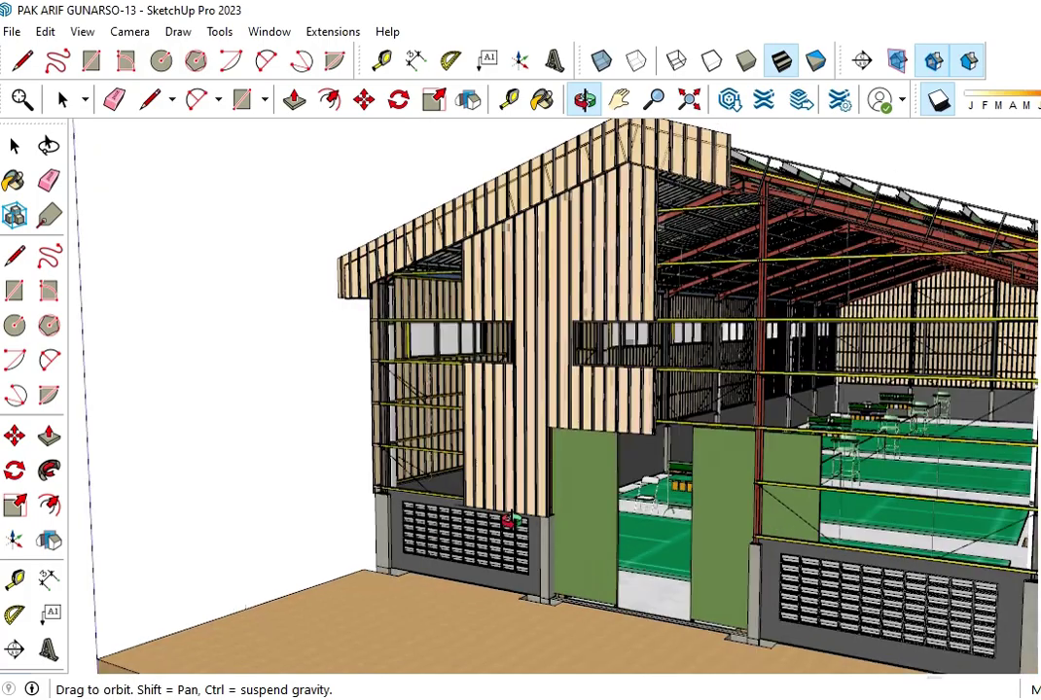
Orbit and zoom out to see the whole long hall building.
{"action": "scroll", "coordinate": [508, 520], "scroll_direction": "down", "scroll_amount": 3}
{"action": "mouse_move", "coordinate": [388, 420]}
{"action": "left_mouse_down"}
{"action": "mouse_move", "coordinate": [558, 558]}
{"action": "mouse_move", "coordinate": [985, 521]}
{"action": "mouse_move", "coordinate": [917, 432]}
{"action": "mouse_move", "coordinate": [933, 478]}
{"action": "left_mouse_up"}
{"action": "scroll", "coordinate": [917, 433], "scroll_direction": "down", "scroll_amount": 3}
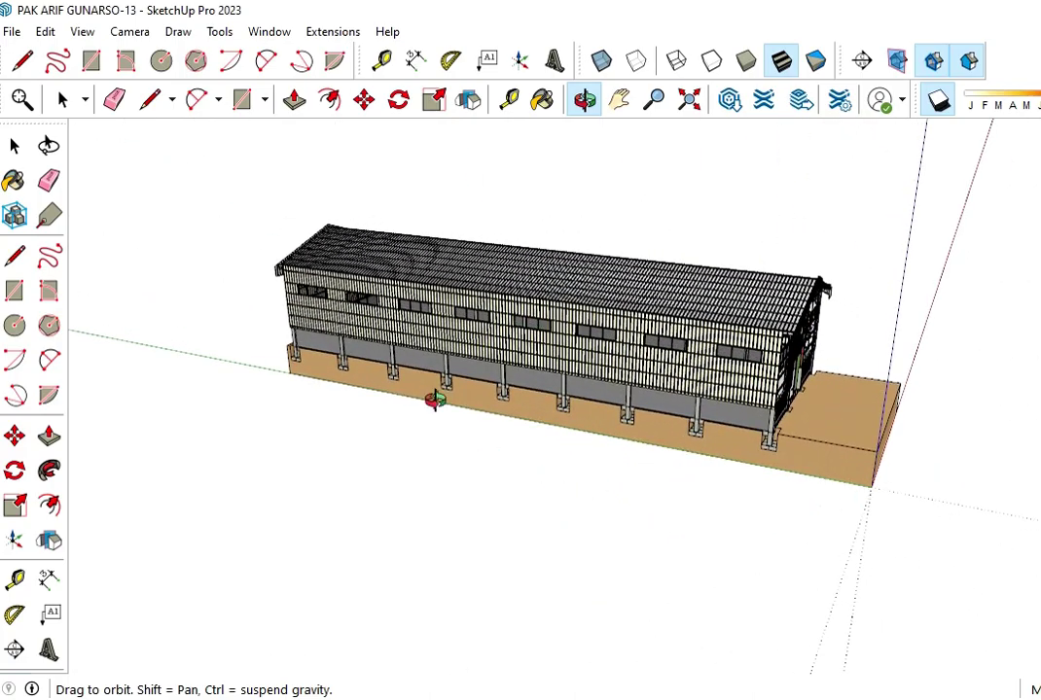
Orbit round to the front gable end and zoom in toward its interior.
{"action": "left_click_drag", "start_coordinate": [434, 399], "coordinate": [11, 396]}
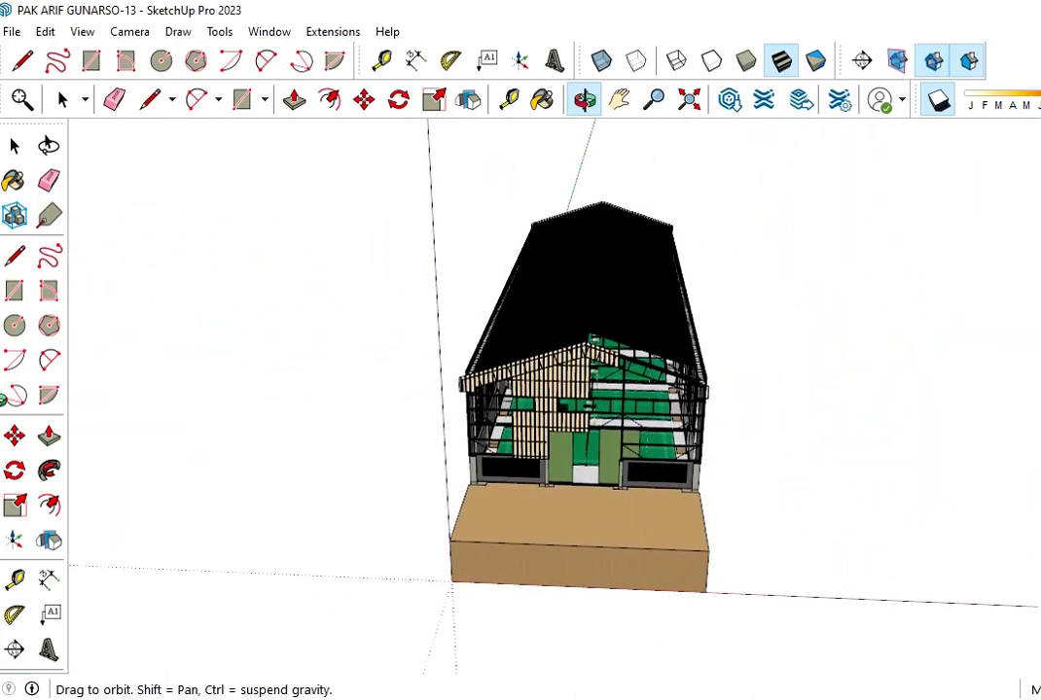
{"action": "left_click_drag", "start_coordinate": [493, 337], "coordinate": [350, 442]}
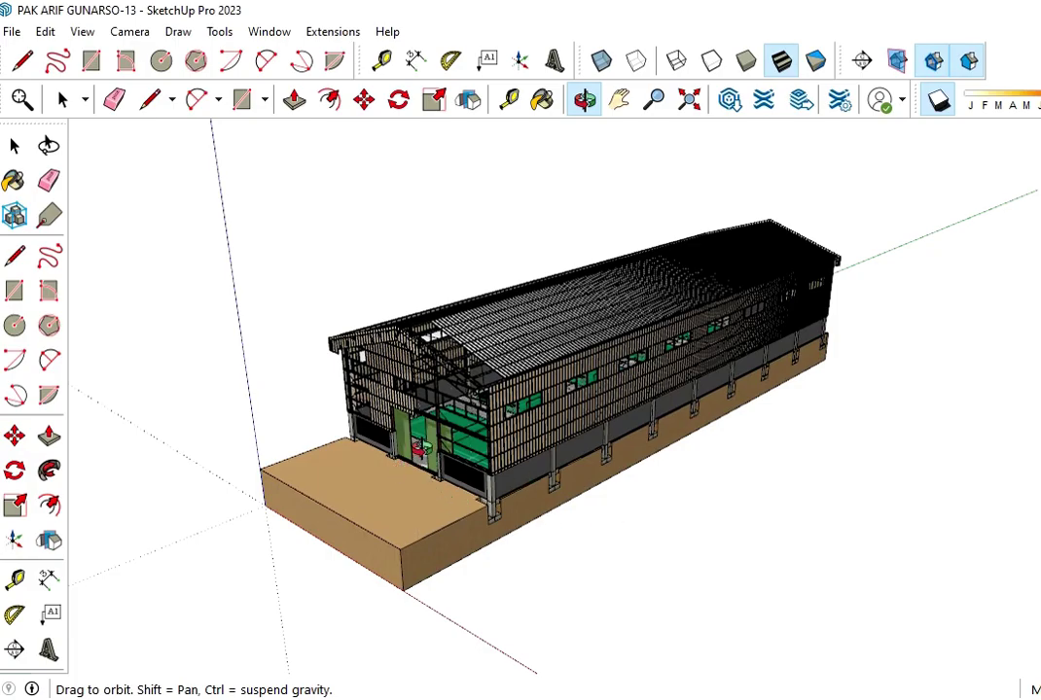
{"action": "scroll", "coordinate": [355, 370], "scroll_direction": "up", "scroll_amount": 2}
{"action": "scroll", "coordinate": [355, 370], "scroll_direction": "up", "scroll_amount": 3}
{"action": "scroll", "coordinate": [389, 359], "scroll_direction": "up", "scroll_amount": 3}
{"action": "scroll", "coordinate": [457, 340], "scroll_direction": "up", "scroll_amount": 2}
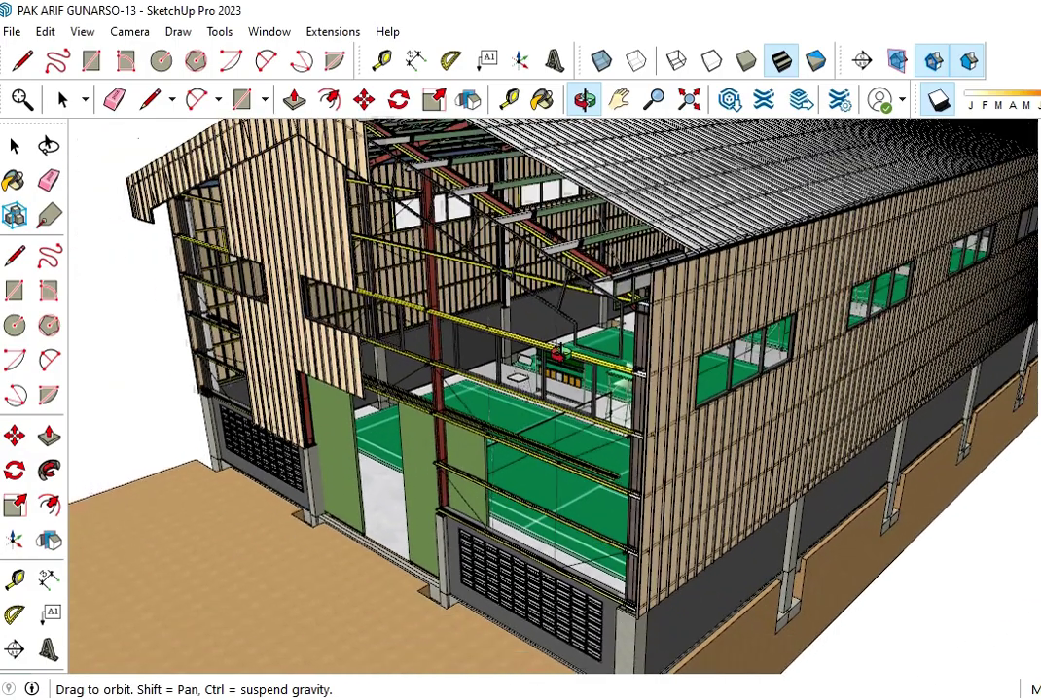
{"action": "scroll", "coordinate": [603, 622], "scroll_direction": "down", "scroll_amount": 3}
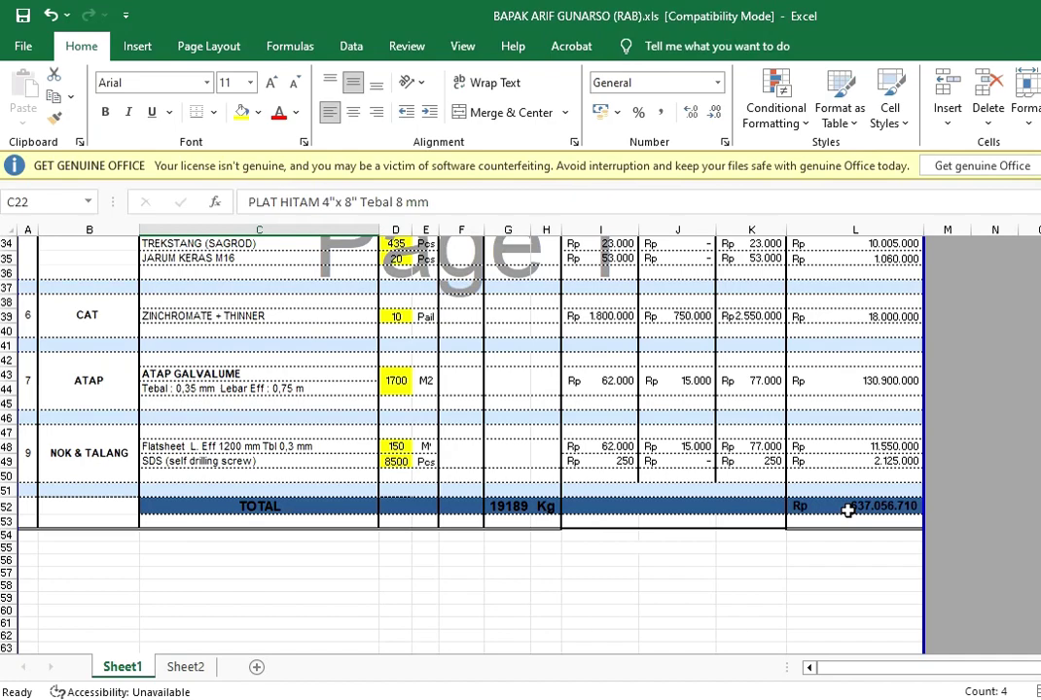
Scroll Sheet1 back up to the STRUKTUR and GORDING rows at the top.
{"action": "scroll", "coordinate": [796, 530], "scroll_direction": "up", "scroll_amount": 2}
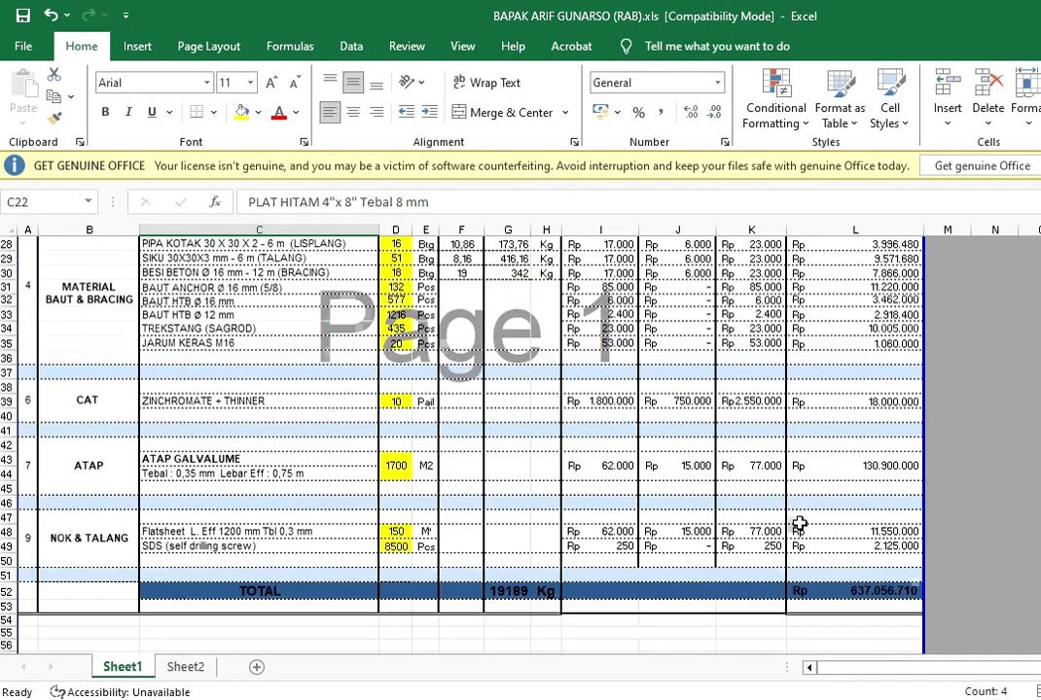
{"action": "scroll", "coordinate": [797, 526], "scroll_direction": "up", "scroll_amount": 3}
{"action": "scroll", "coordinate": [798, 524], "scroll_direction": "up", "scroll_amount": 2}
{"action": "scroll", "coordinate": [798, 523], "scroll_direction": "up", "scroll_amount": 1}
{"action": "scroll", "coordinate": [798, 523], "scroll_direction": "up", "scroll_amount": 2}
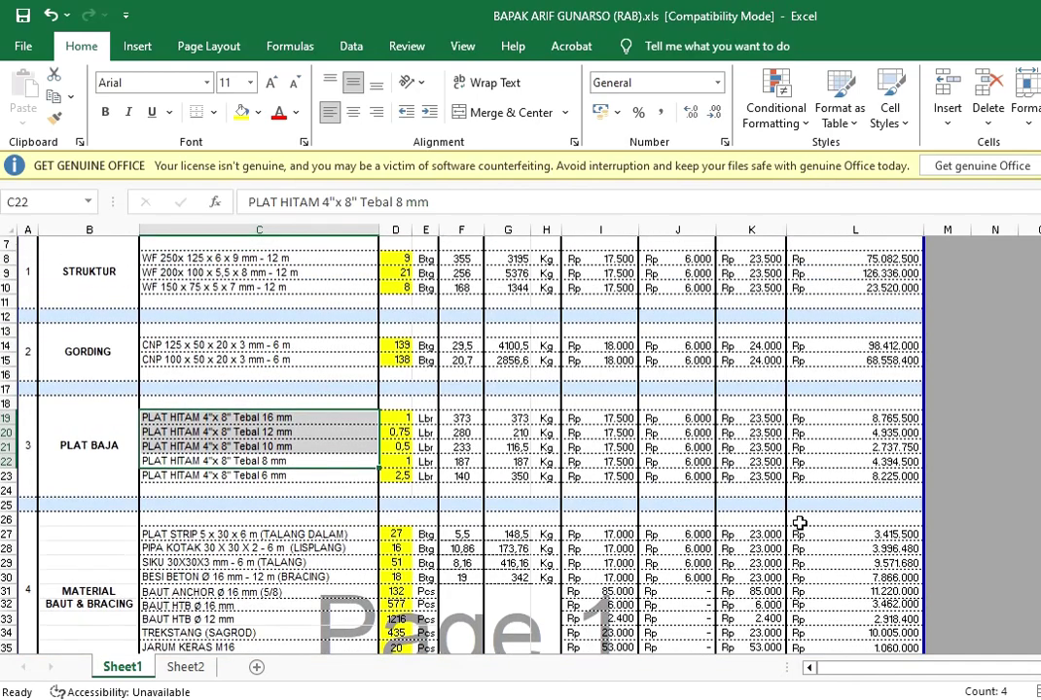
{"action": "scroll", "coordinate": [797, 523], "scroll_direction": "up", "scroll_amount": 1}
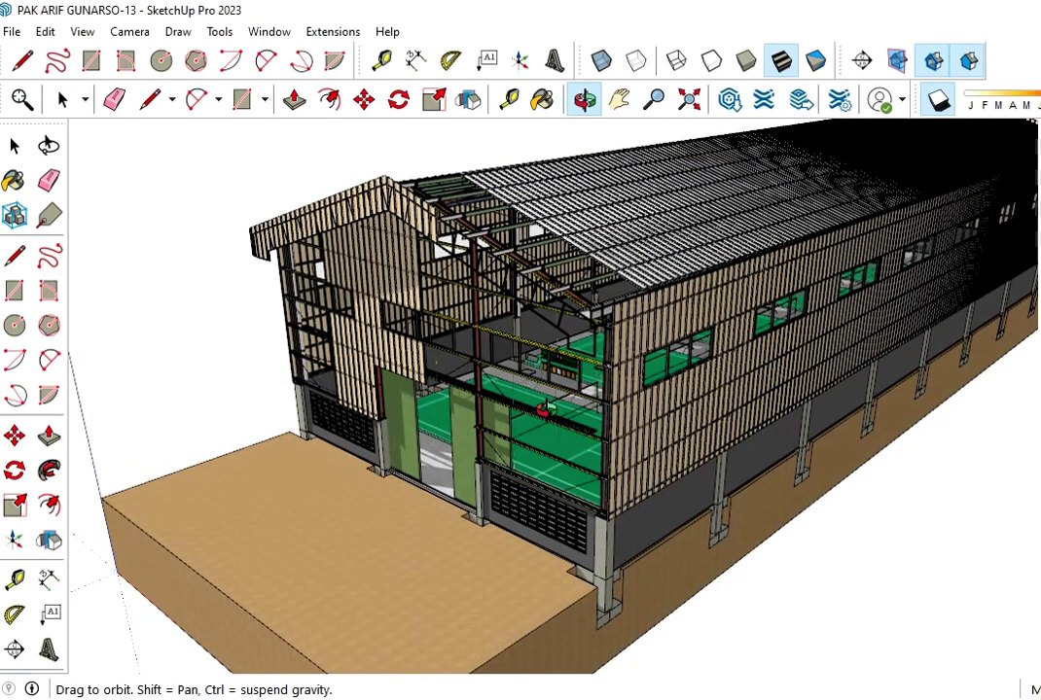
{"action": "scroll", "coordinate": [542, 411], "scroll_direction": "down", "scroll_amount": 3}
{"action": "scroll", "coordinate": [603, 379], "scroll_direction": "down", "scroll_amount": 3}
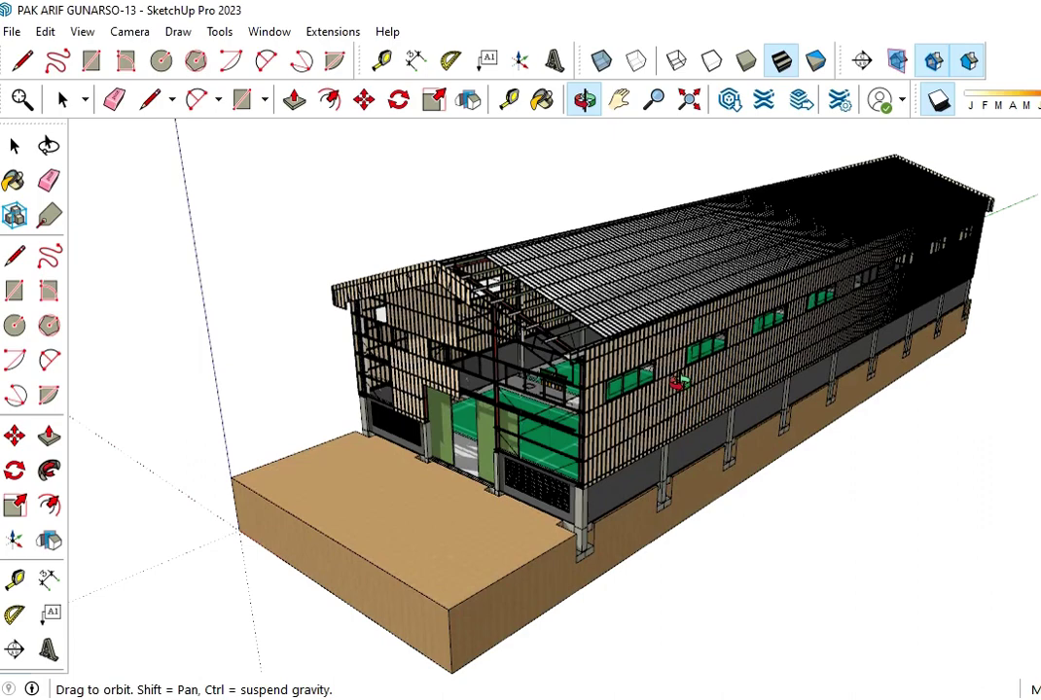
{"action": "scroll", "coordinate": [678, 383], "scroll_direction": "up", "scroll_amount": 2}
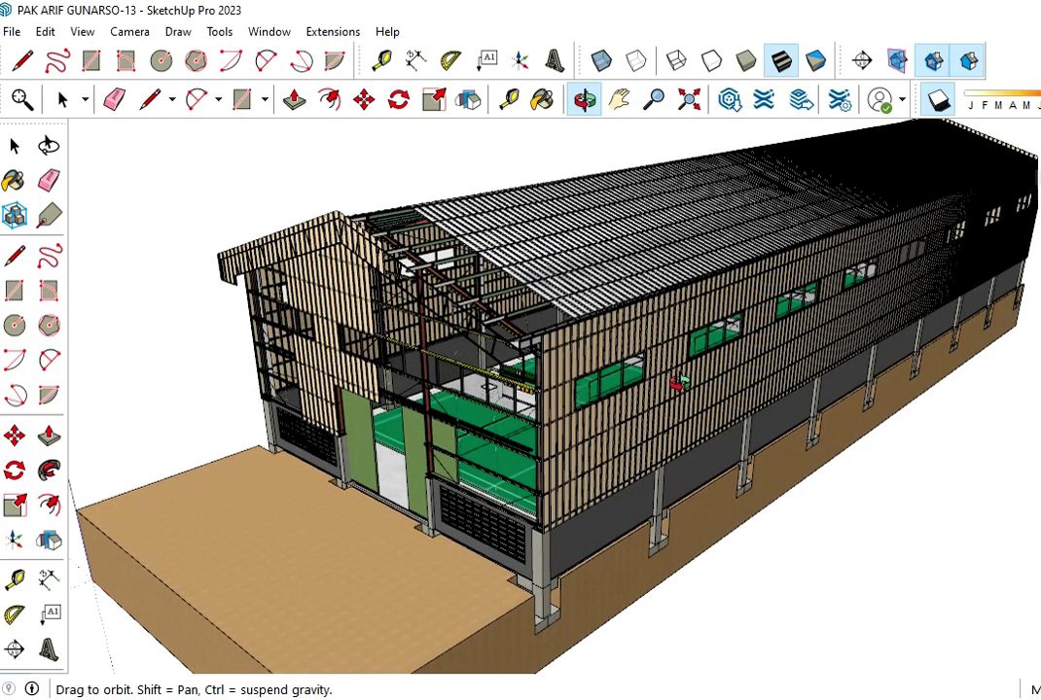